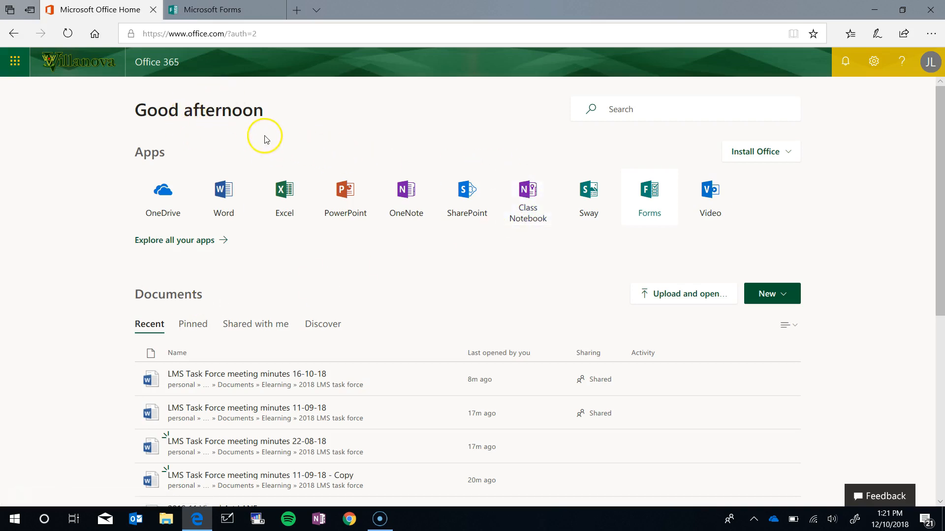
Step: Switch to Microsoft Forms, create a new form and title it "Workshop review"
left_click(657, 202)
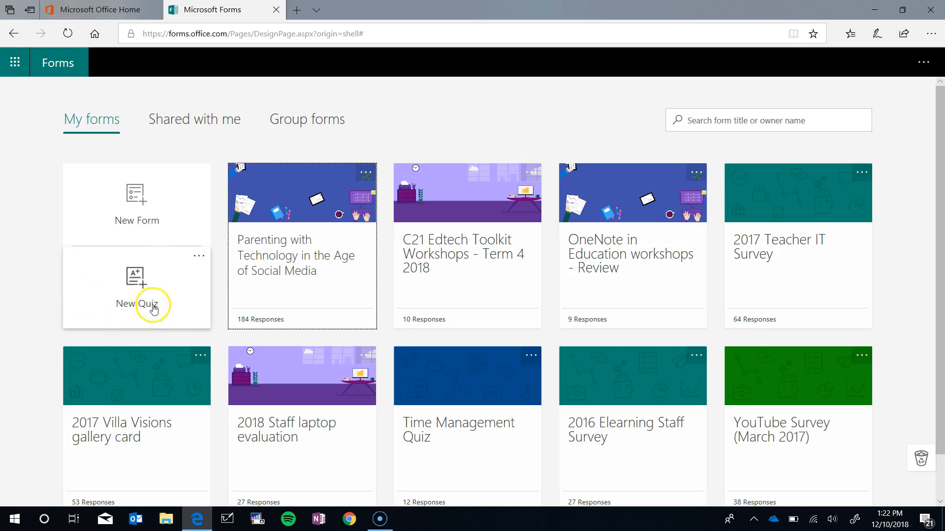
left_click(138, 206)
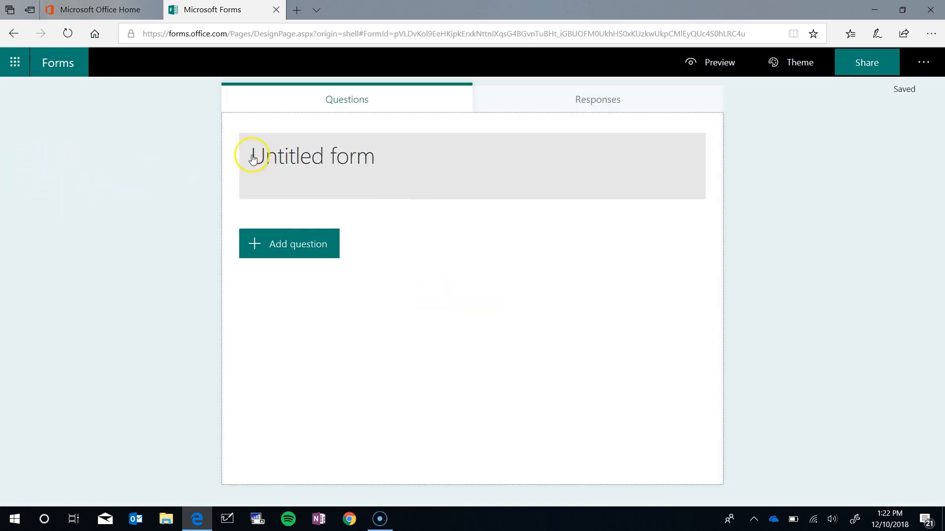
left_click(315, 157)
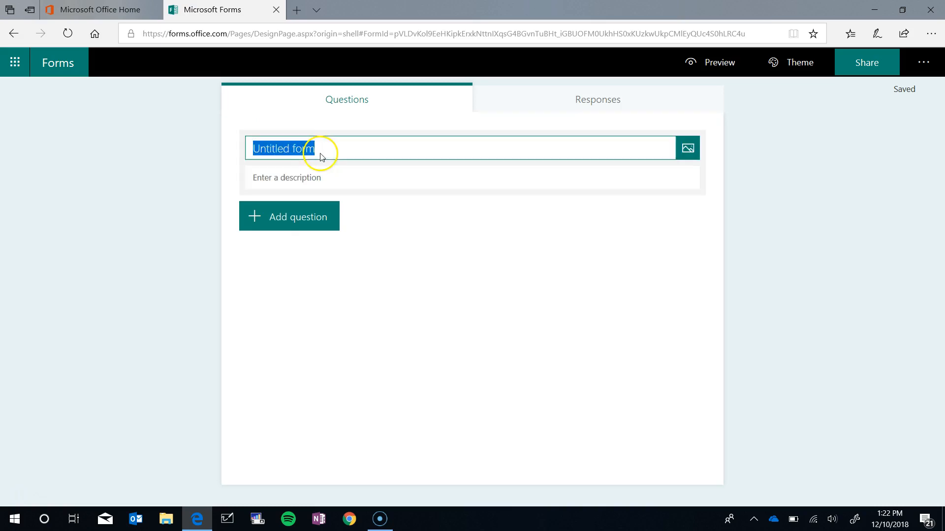
type("Workshop review")
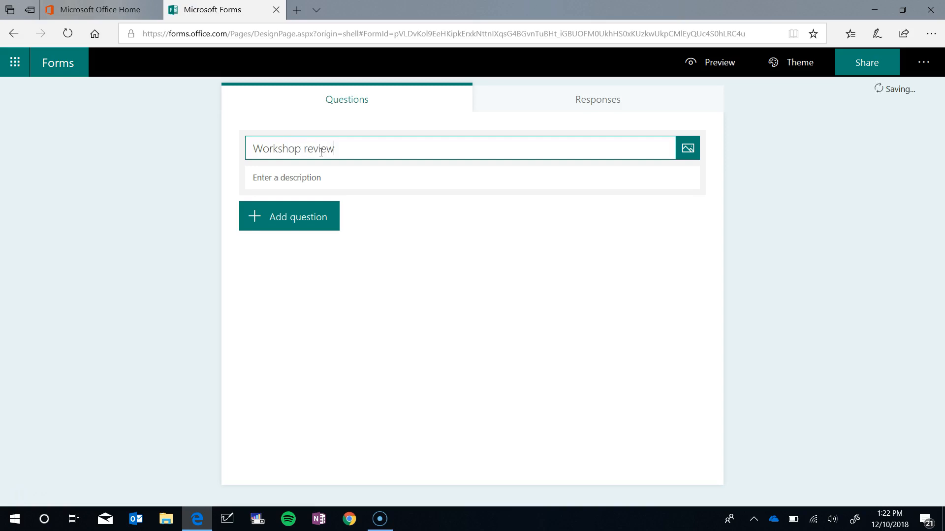
Step: Enter the form description "Thanks for attending the workshop. Please take a moment to review the workshop."
left_click(333, 178)
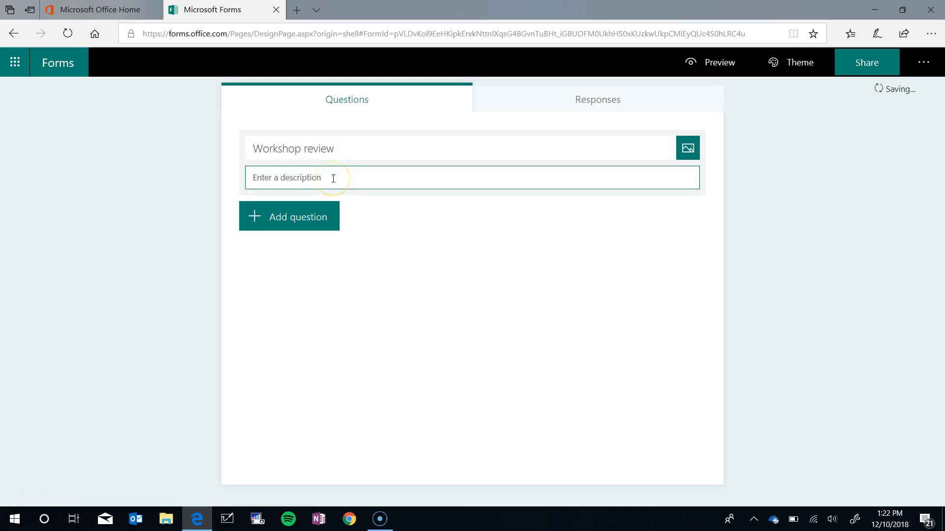
type("Than")
type("ks for attending the workshop. Please take a moment to review the workshop.")
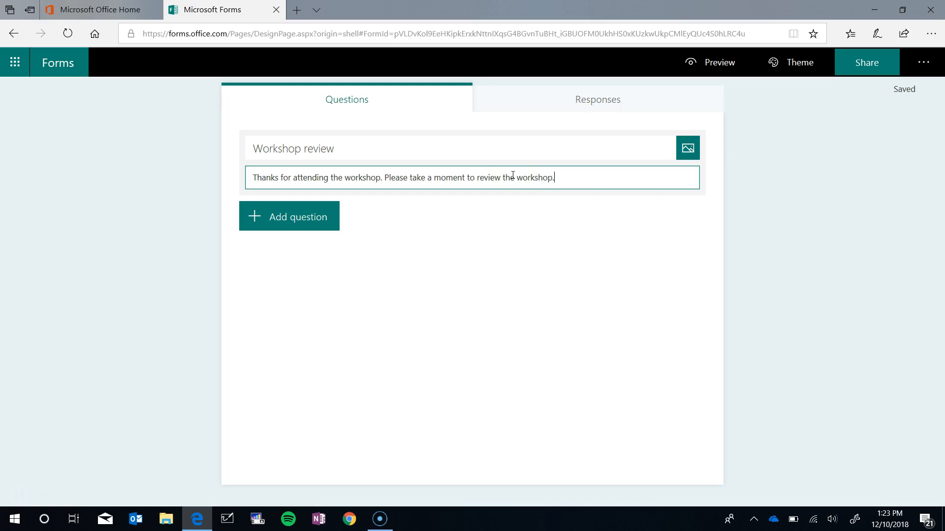
Step: Add a Net Promoter Score question worded "How likely are you to recommend this workshop to a friend or colleague?"
left_click(272, 212)
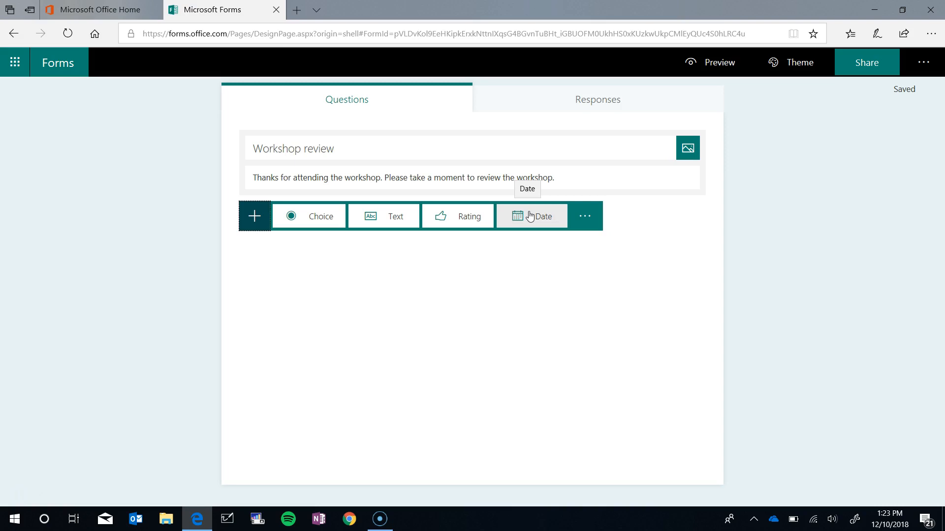
left_click(584, 218)
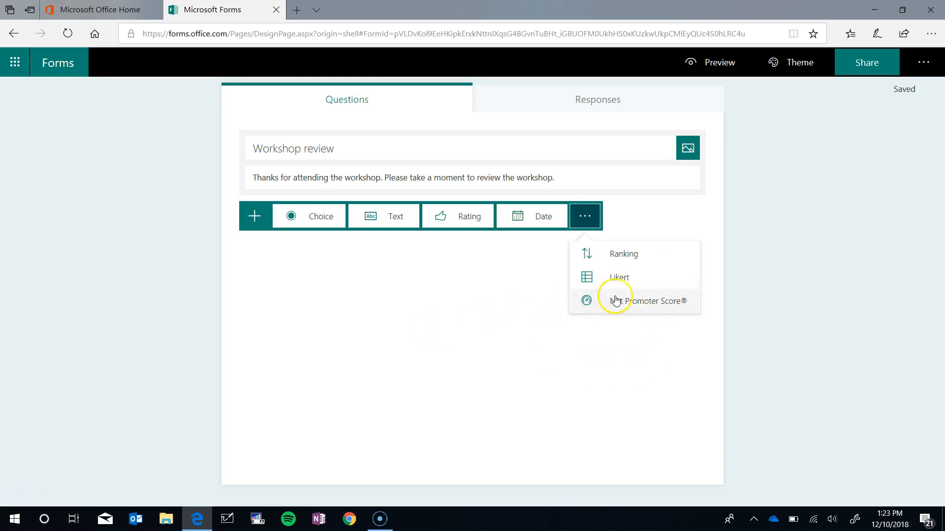
left_click(640, 302)
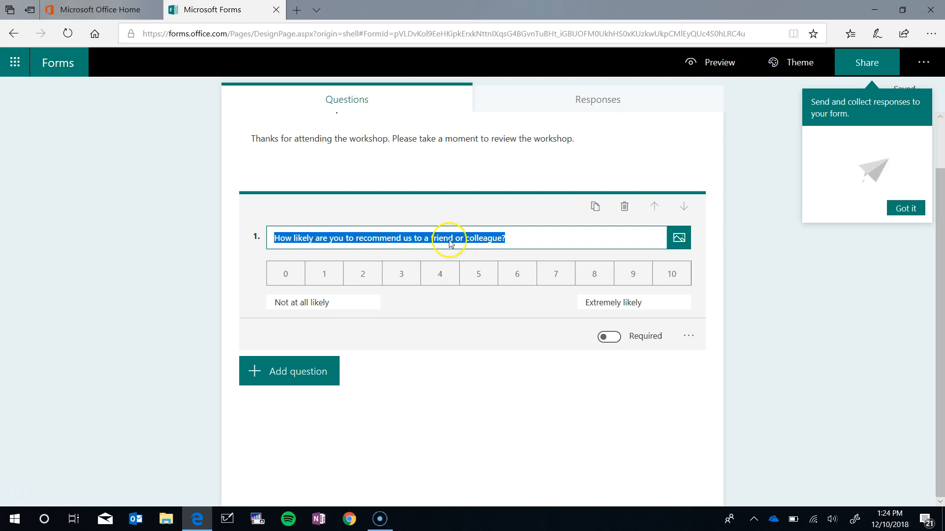
left_click(414, 238)
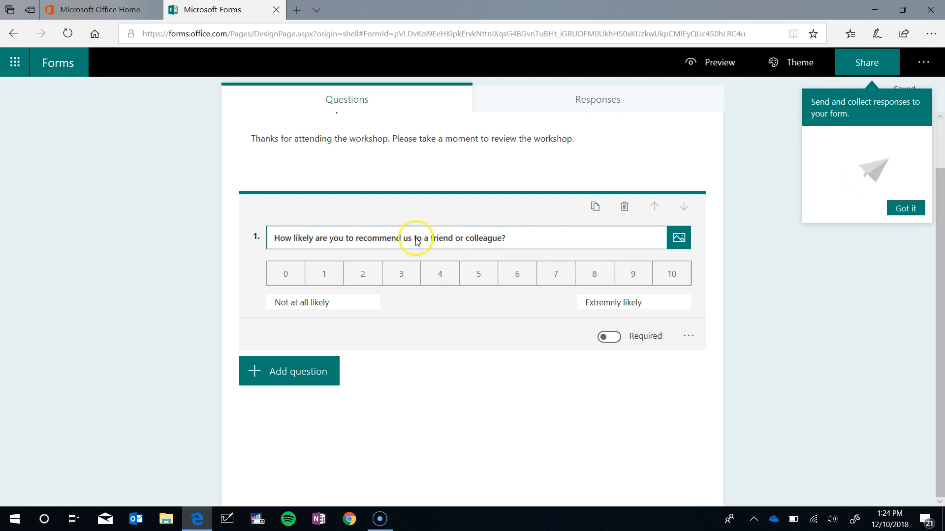
type("this workshop")
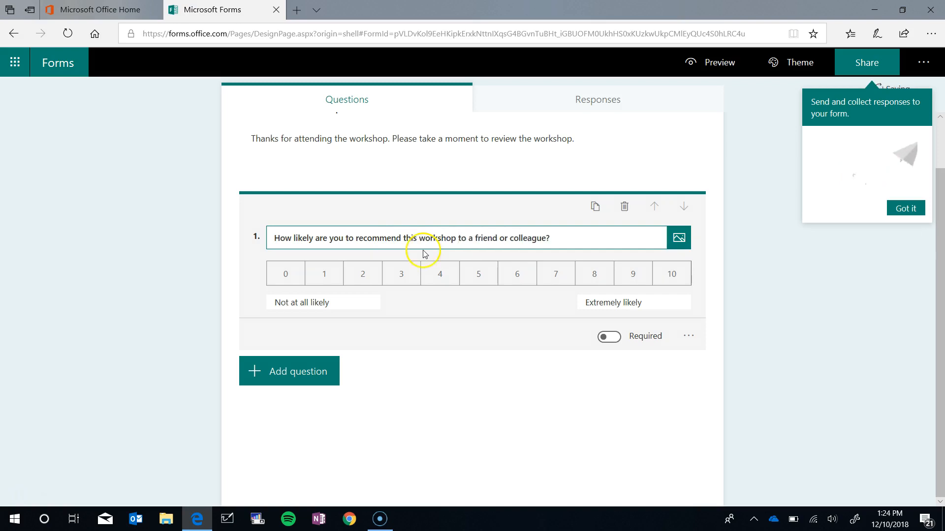
left_click(329, 302)
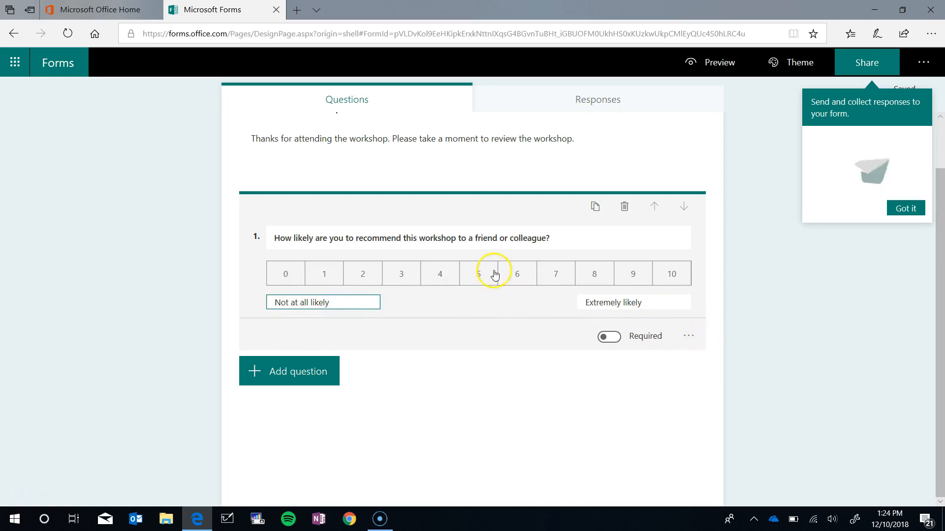
Step: Give the Net Promoter Score question the subtitle "Choose a number below:"
left_click(688, 336)
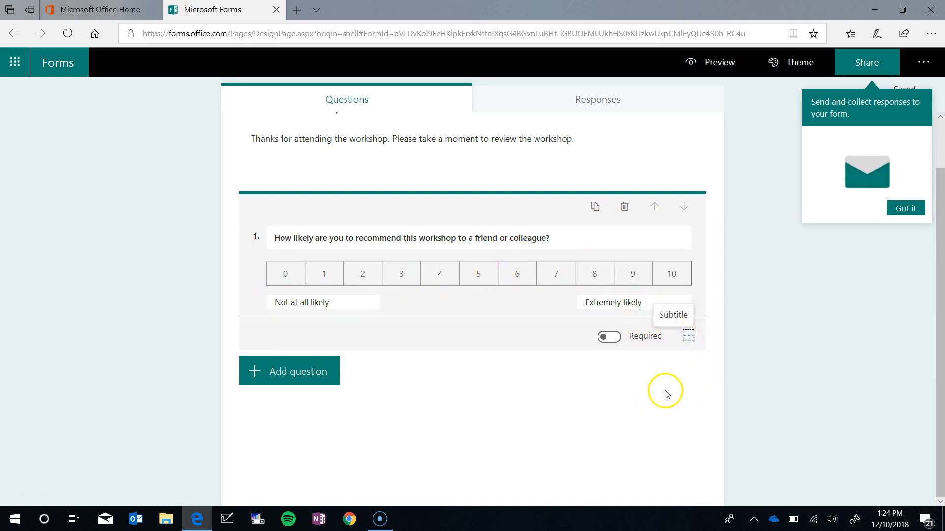
left_click(673, 315)
type("Choose a number")
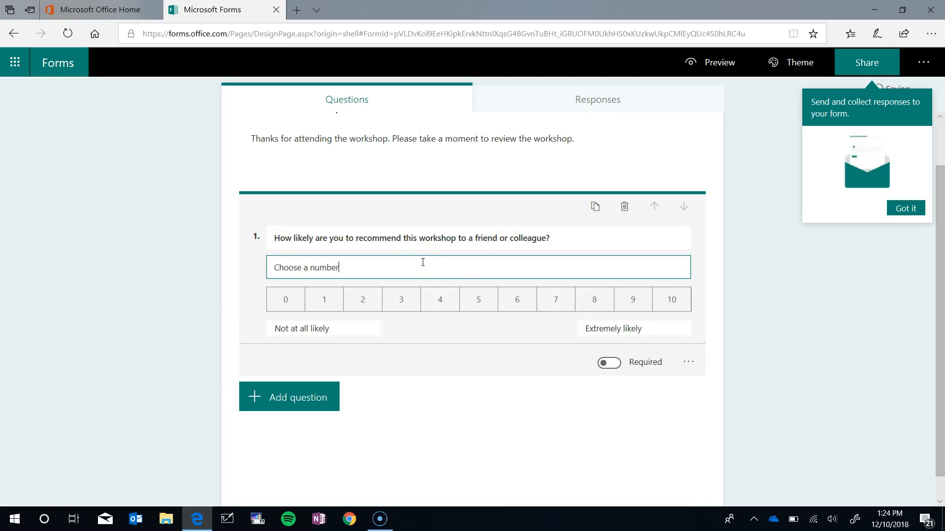
type(":")
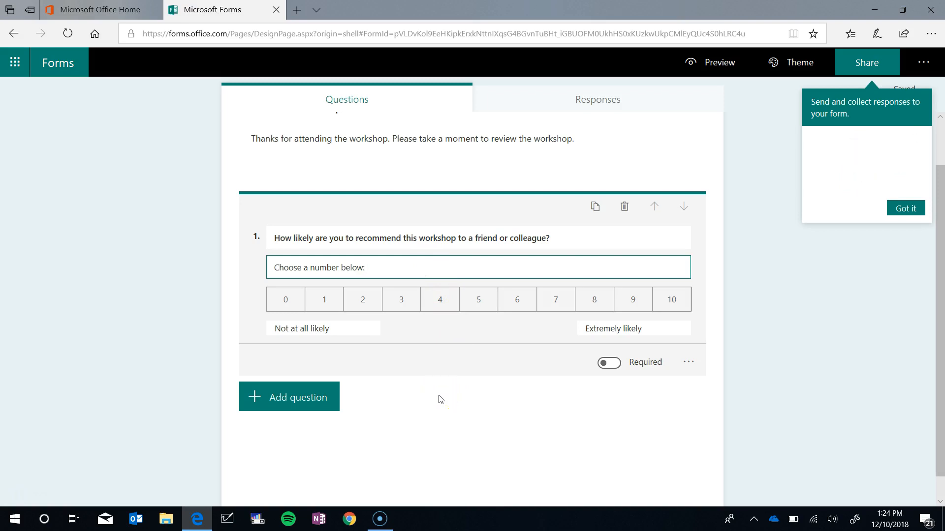
left_click(138, 416)
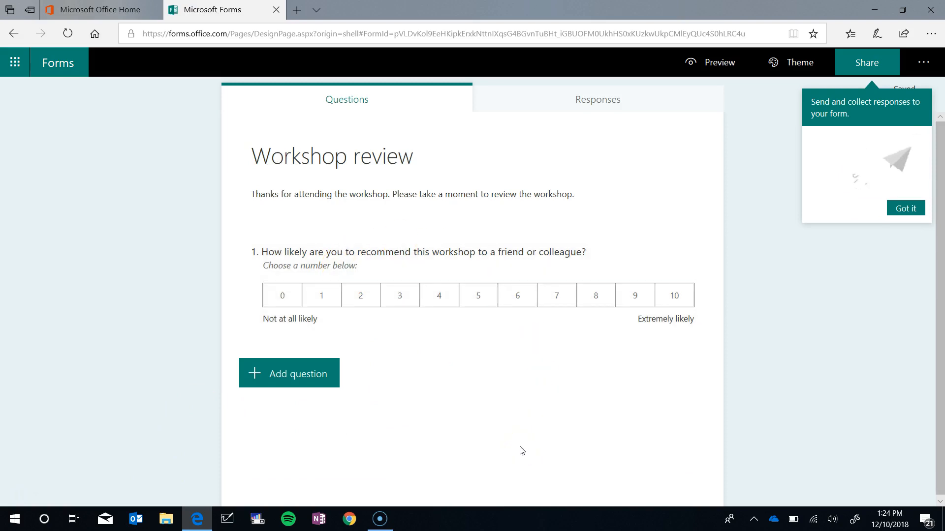
Step: Add a Choice question "Was the length of the workshop appropriate?" with the subtitle "Choose one of the following options:"
left_click(291, 375)
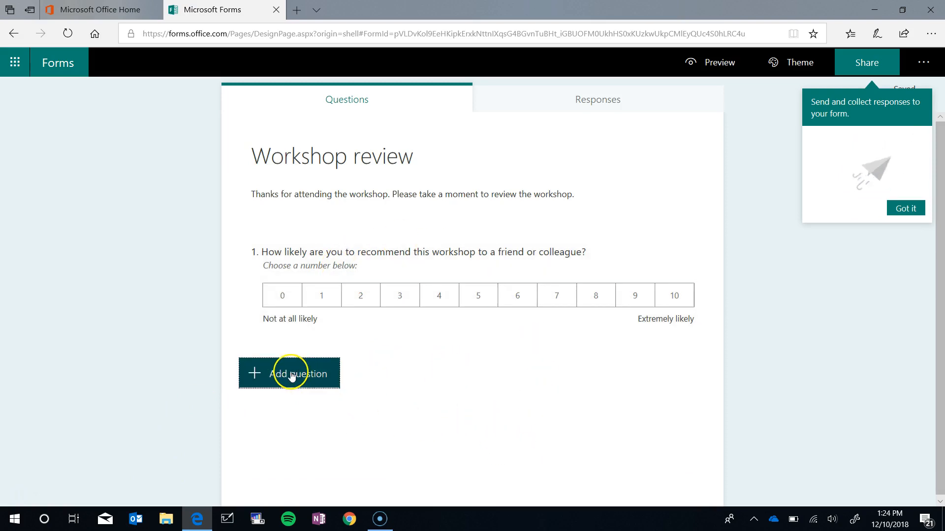
left_click(291, 374)
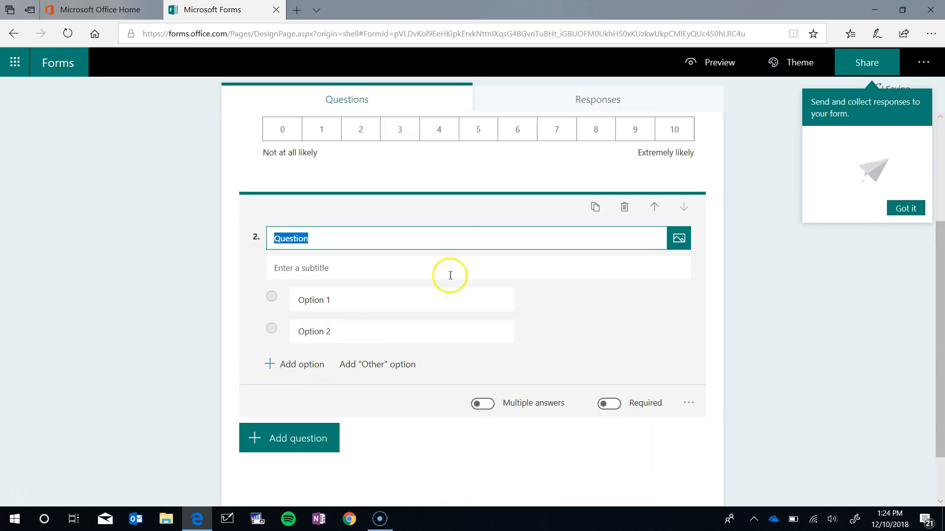
type("Was the length of the workshop appropriate?")
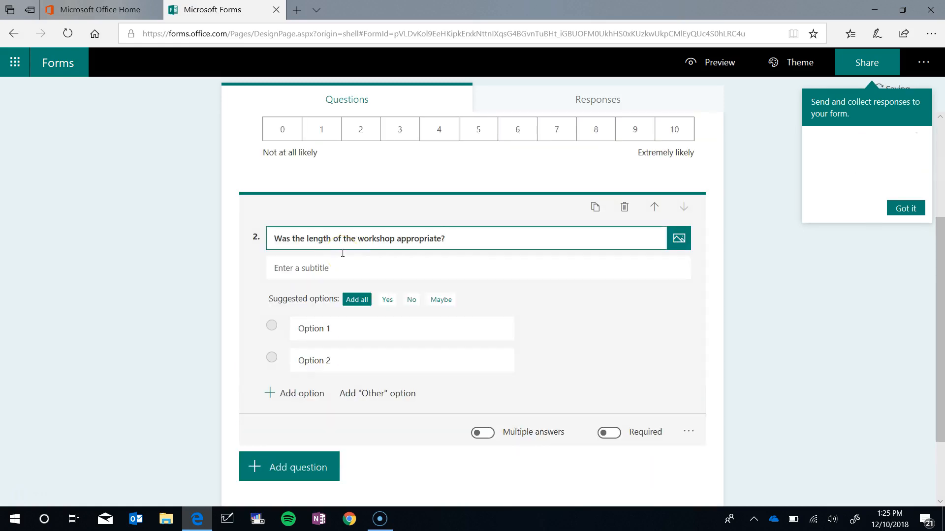
left_click(329, 256)
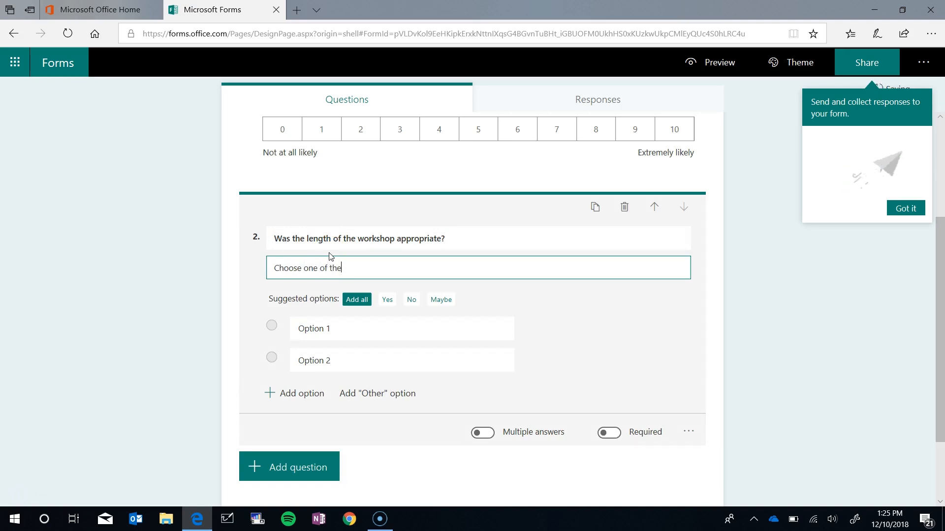
type("Choose one of the following options:")
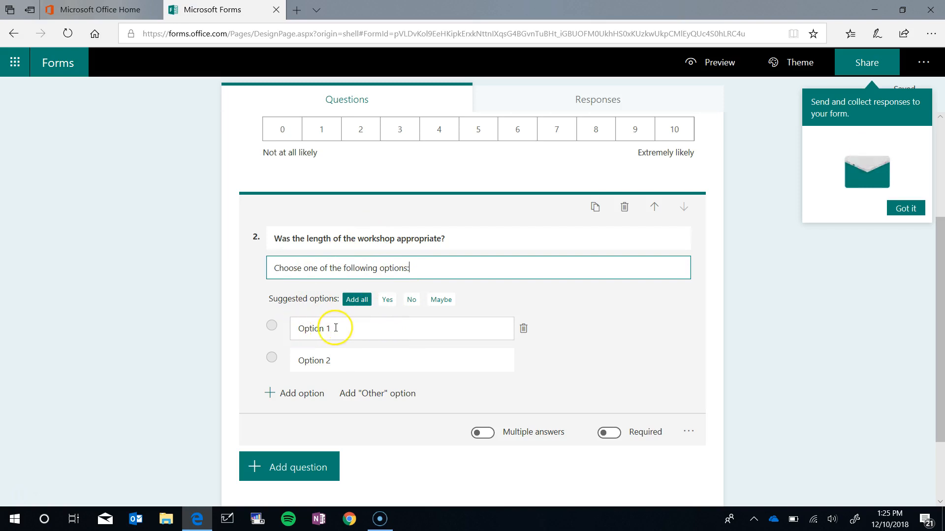
Step: Enter the answers "Yes, appropriate length.", "No, too short." and "No, too long." for the workshop length question and make it required
left_click(359, 328)
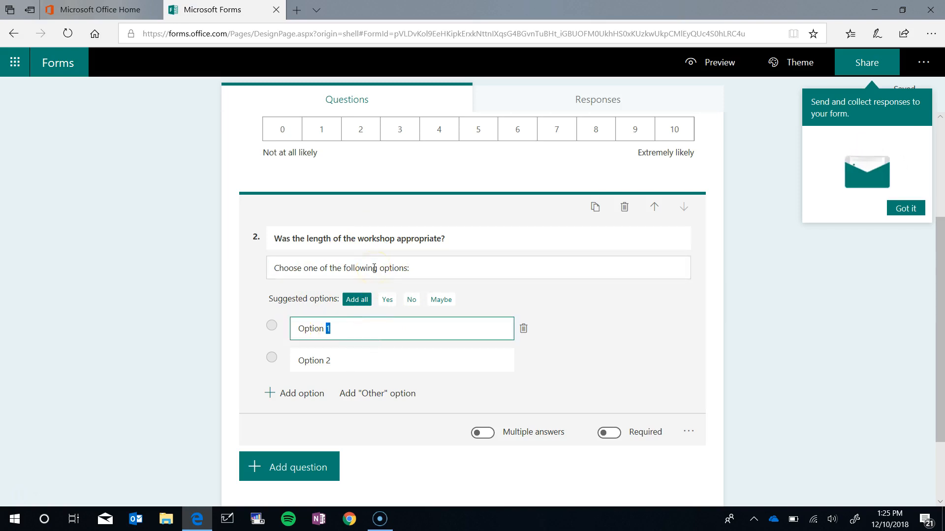
type("Yes, appropriate length.")
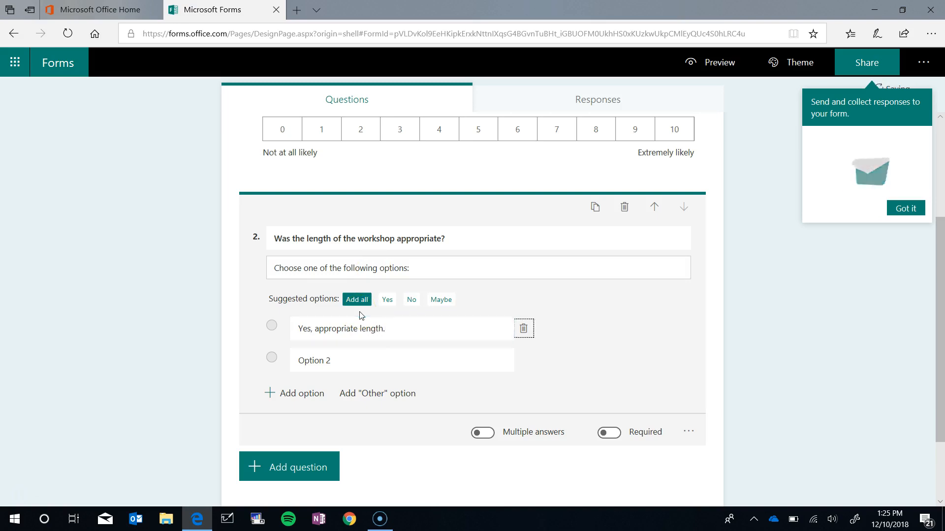
key("Tab")
type("No,")
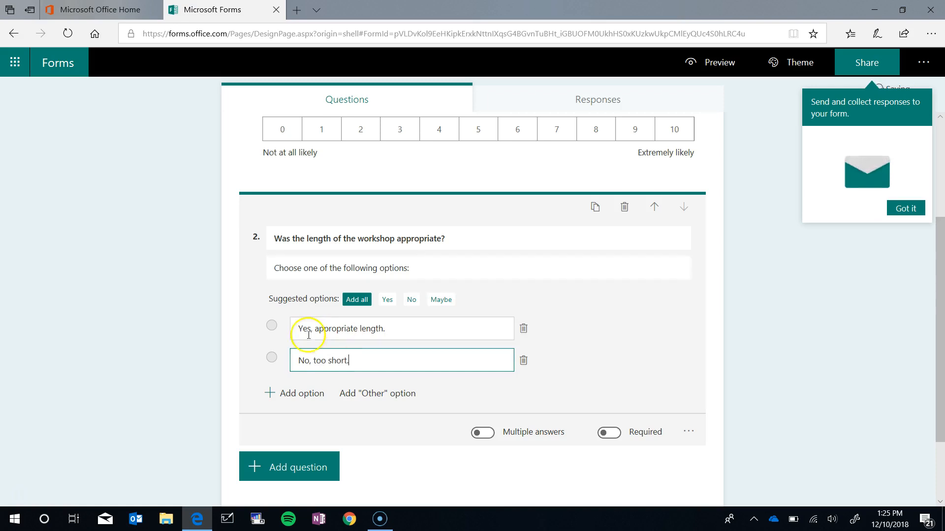
left_click(281, 395)
type("No, too long.")
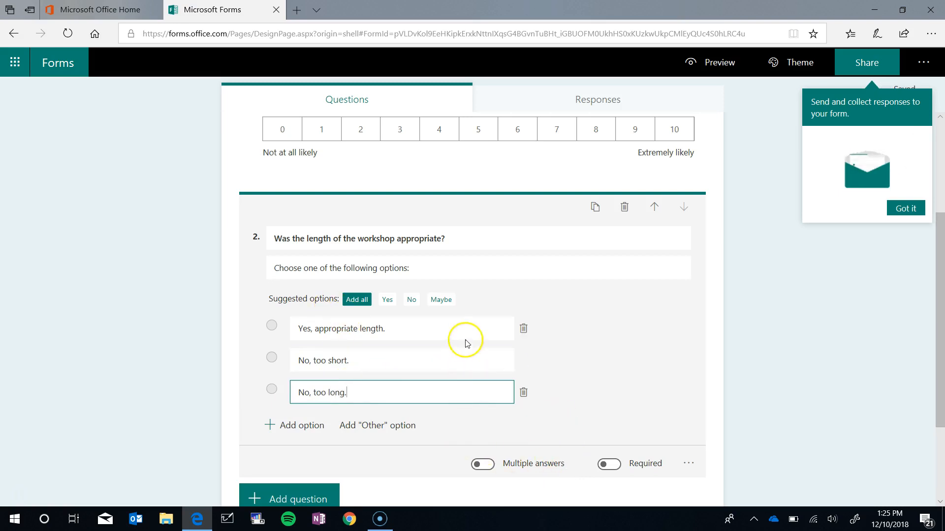
left_click(610, 464)
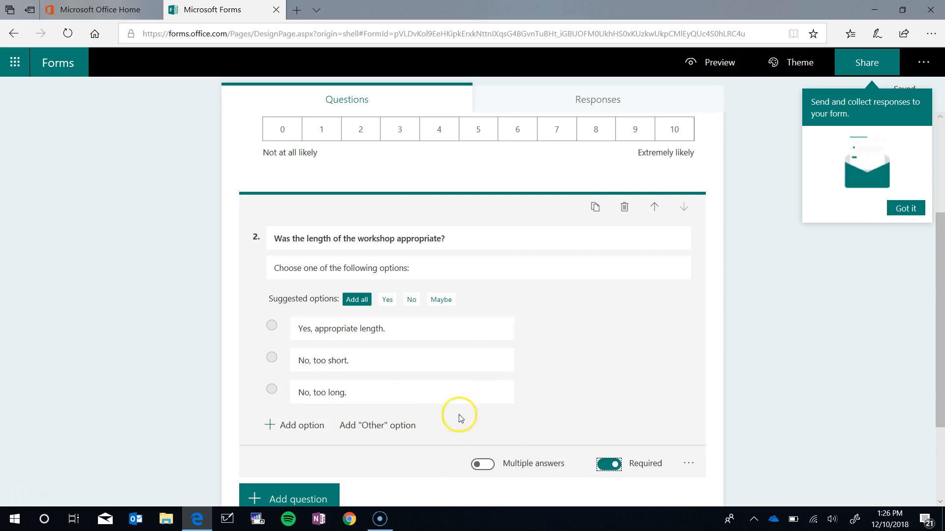
left_click(186, 353)
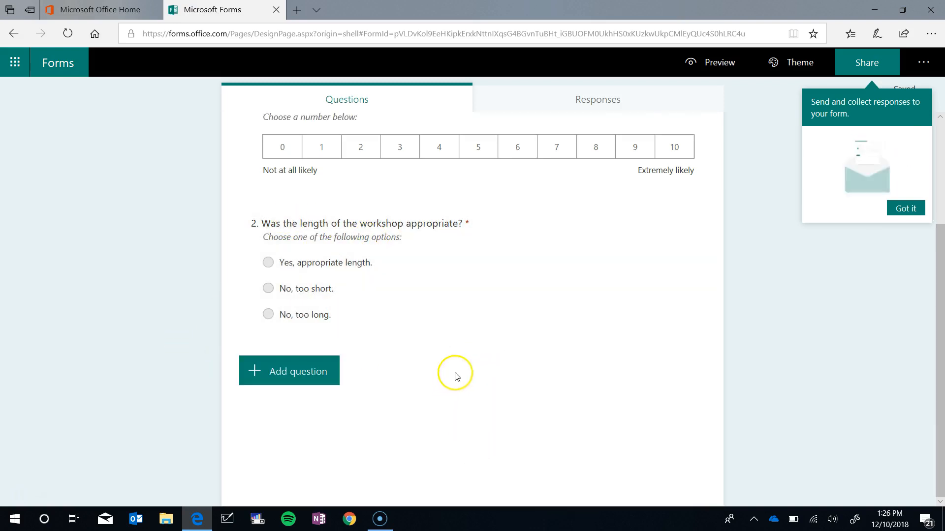
Step: Move the workshop length question up so it comes before the recommendation question
scroll(453, 379, "up", 2)
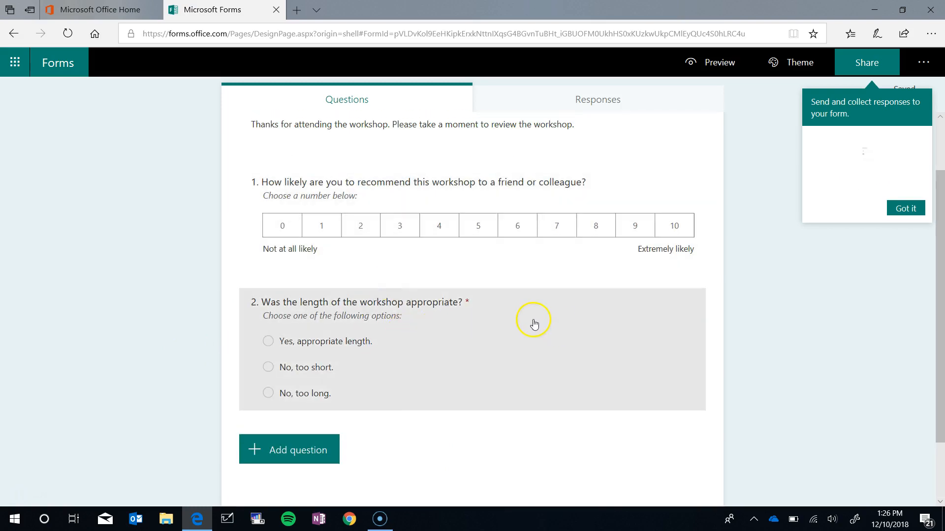
left_click(535, 324)
scroll(565, 302, "up", 2)
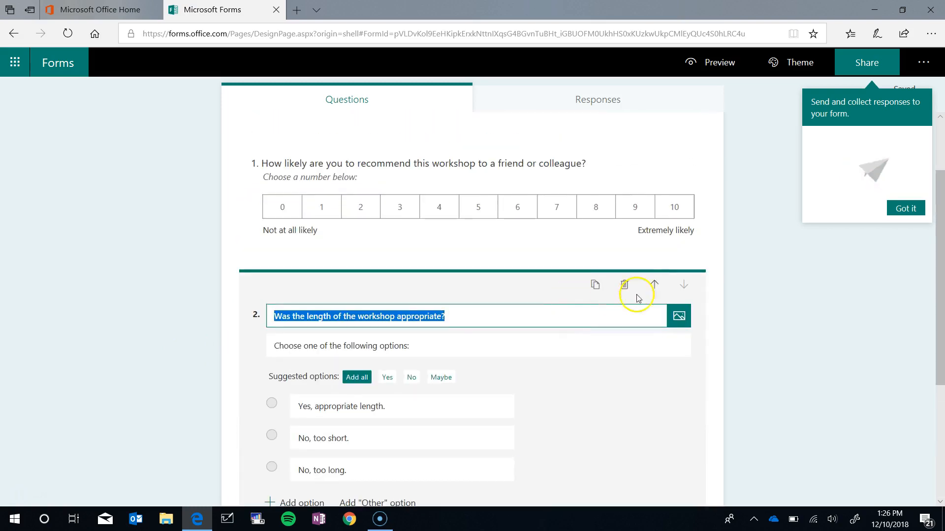
left_click(663, 290)
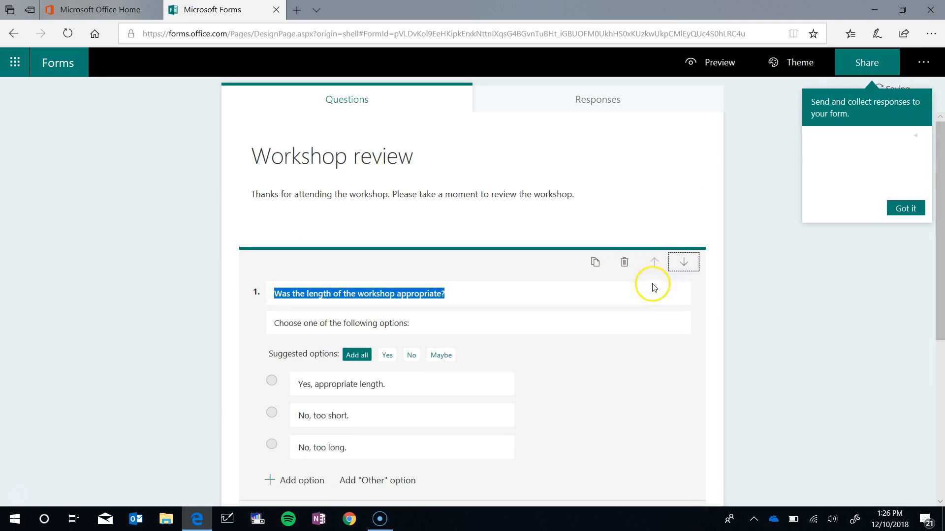
left_click(180, 359)
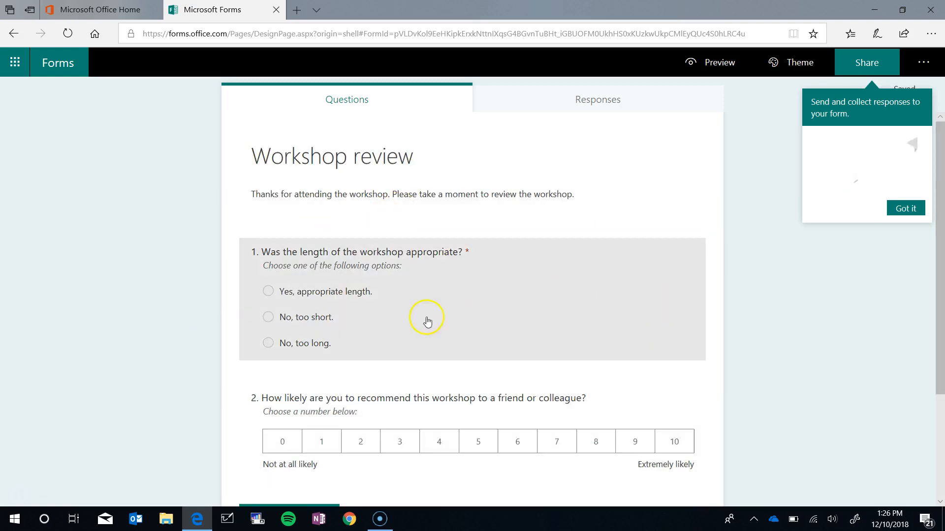
Step: Add a Likert question titled "Please rate the following" after the recommendation question
scroll(466, 294, "down", 3)
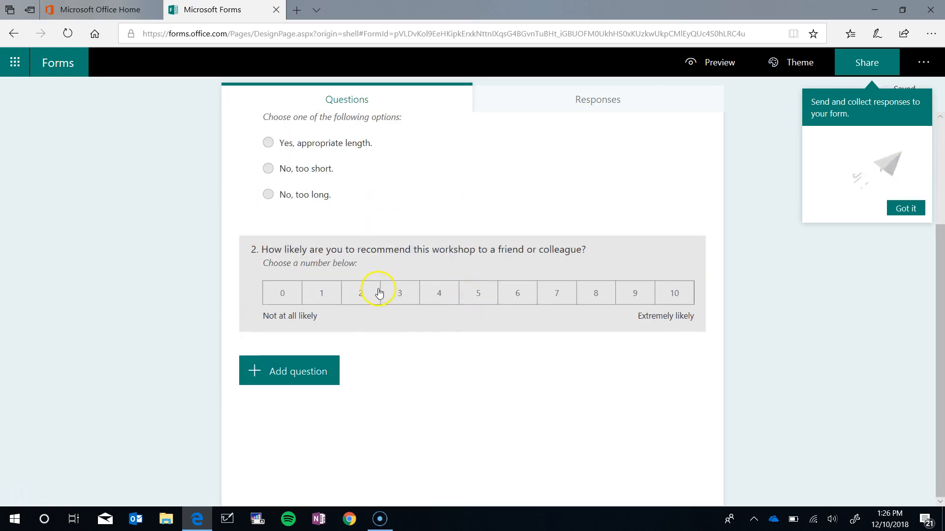
left_click(315, 375)
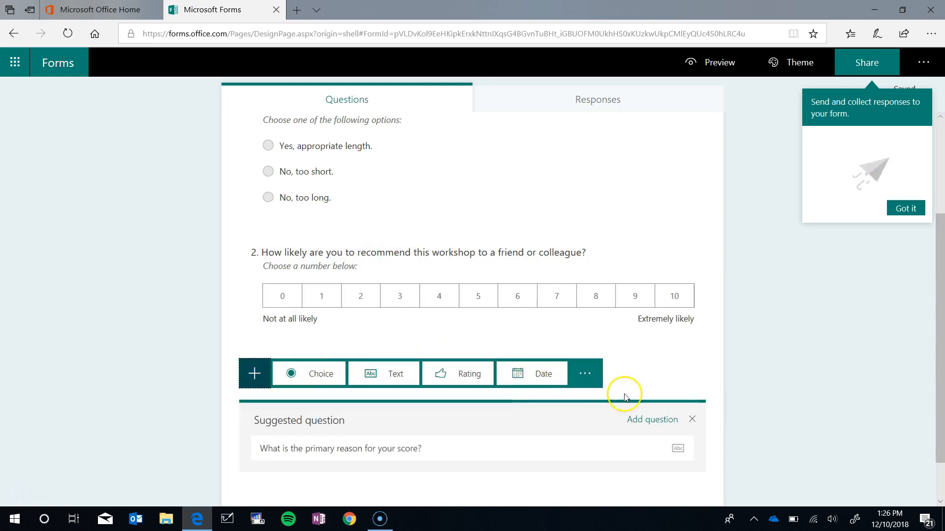
left_click(584, 377)
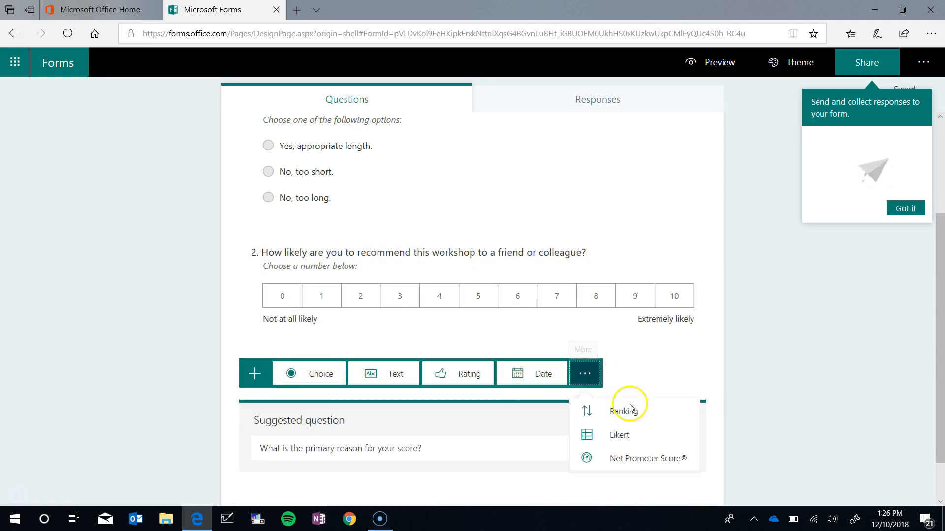
left_click(627, 440)
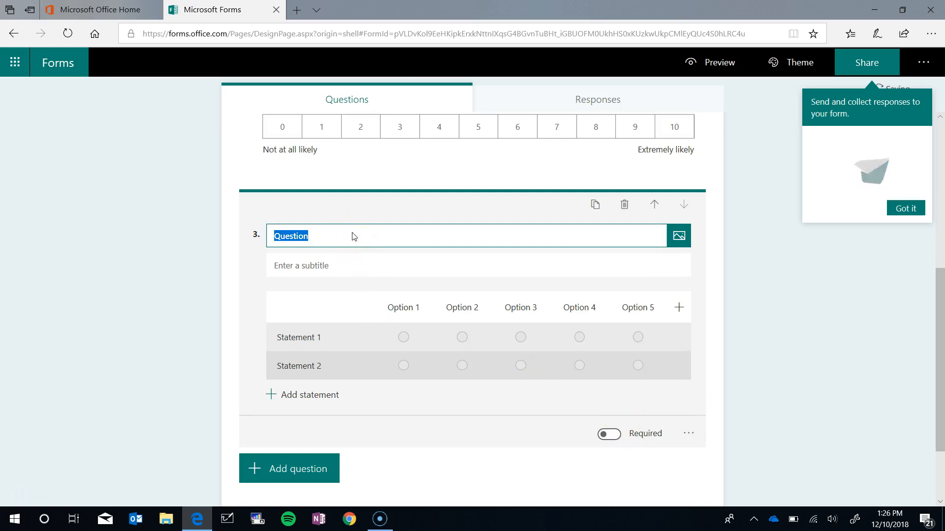
type("Please rate the following")
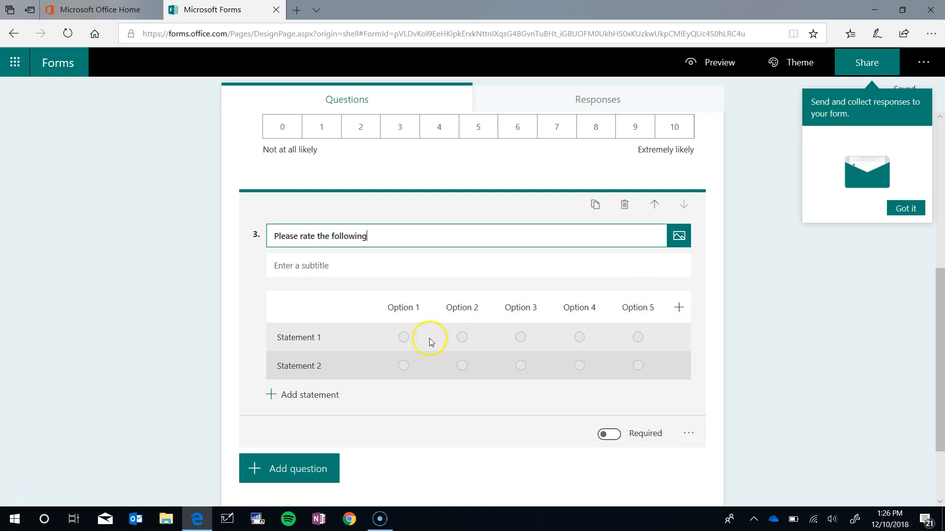
Step: Label the Likert question's five rating options "Poor", "OK", "Good", "Great" and "Excellent"
left_click(397, 306)
left_click(396, 307)
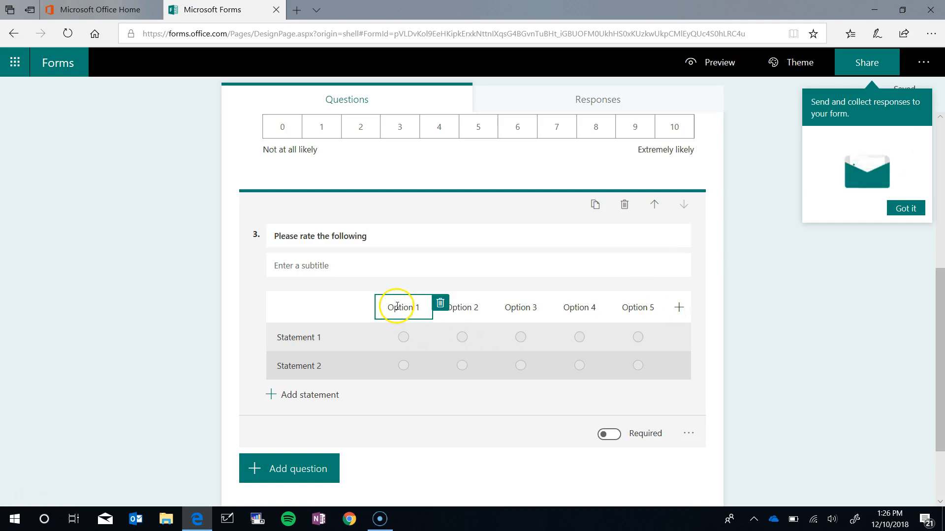
left_click_drag(418, 312, 374, 307)
type("Poor")
key("Tab")
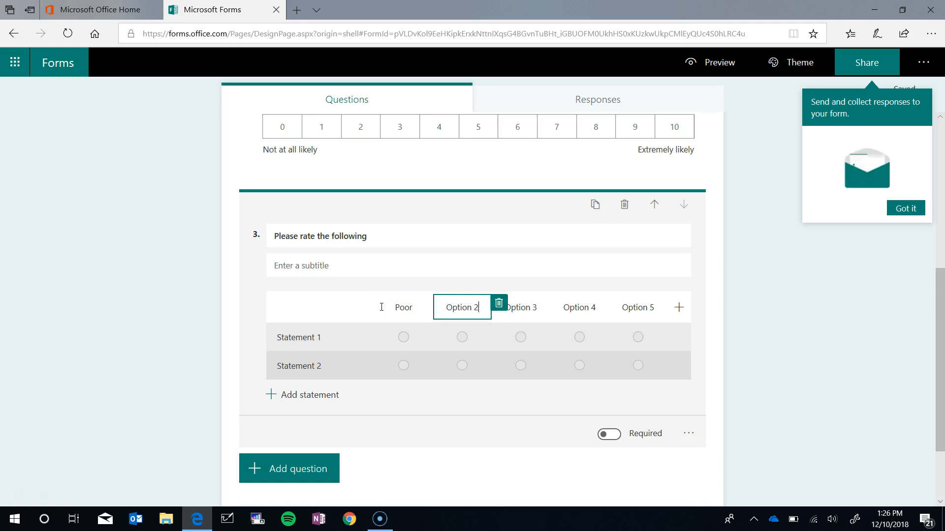
key("ctrl+shift+Left")
key("Tab")
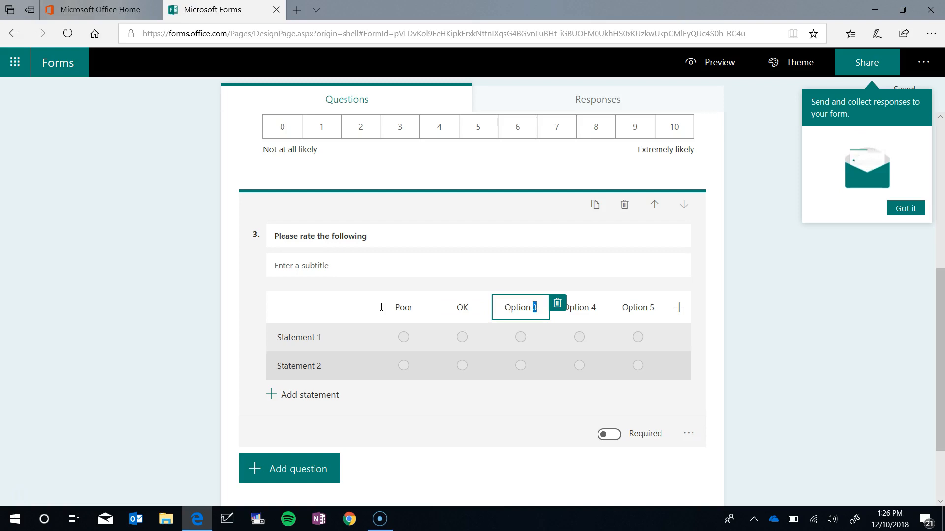
type("G")
key("Tab")
key("ctrl+shift+Left")
key("ctrl+shift+Left")
type("Grea")
key("Tab")
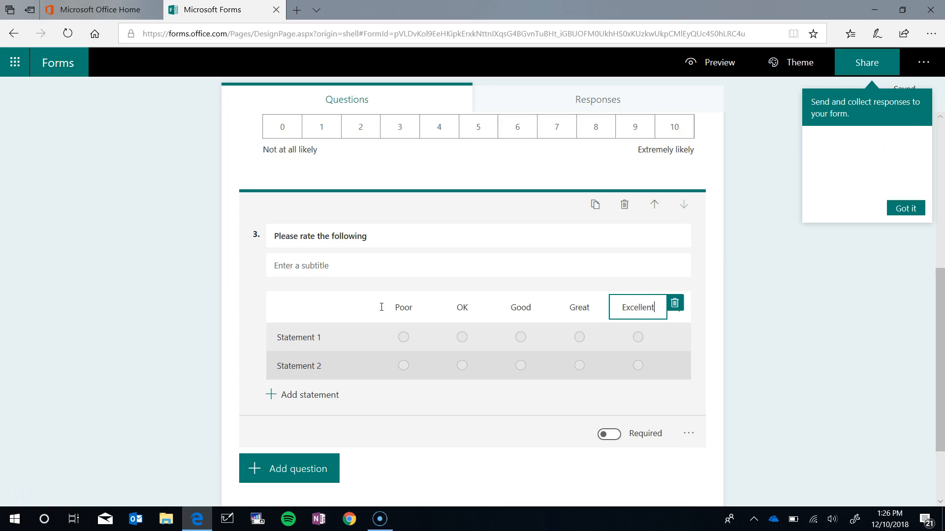
Step: Replace the two default Likert statements with "Pace of workshop delivery" and "Quality of workshop materials"
left_click(315, 337)
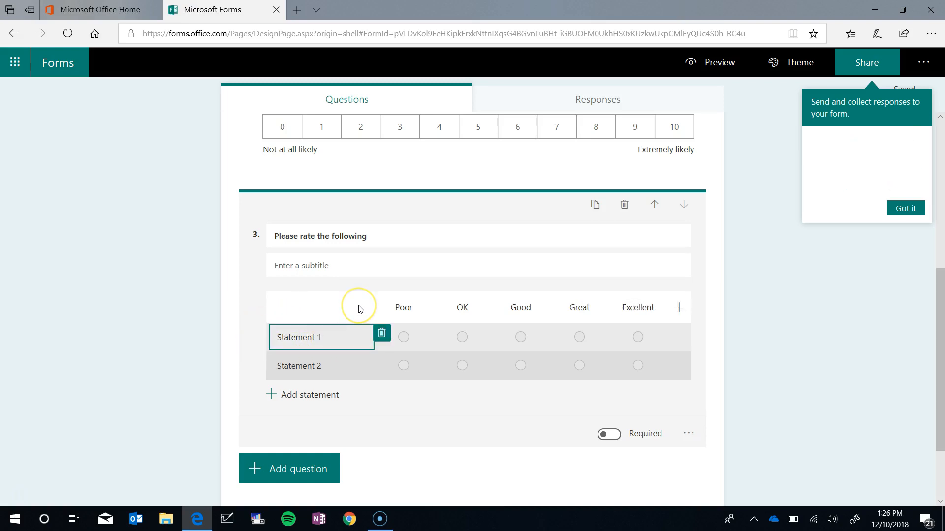
key("ctrl+a")
type("P")
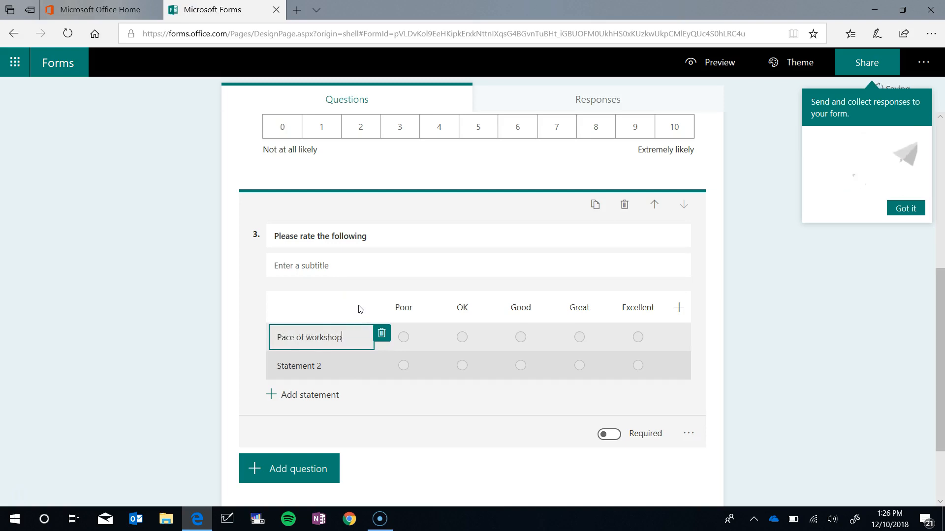
type("ace of workshop delivery")
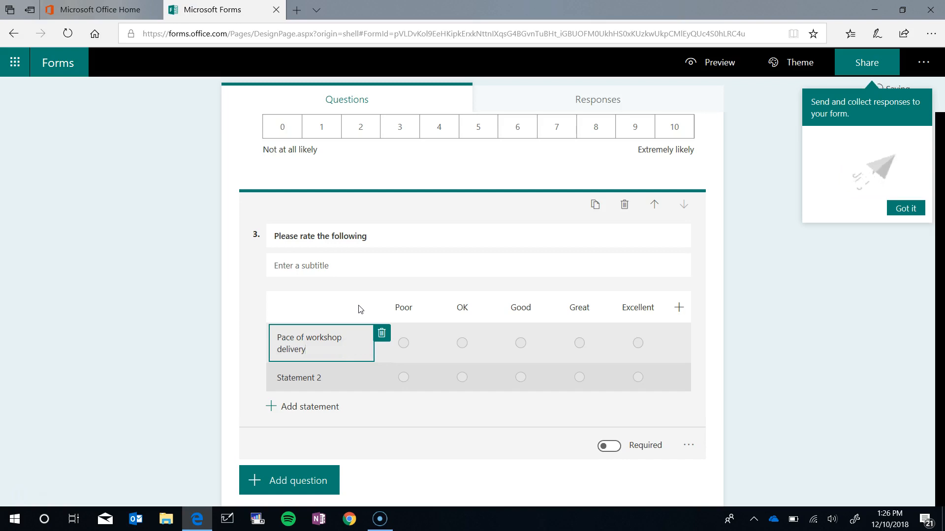
left_click(290, 378)
triple_click(345, 382)
type("Quality of work")
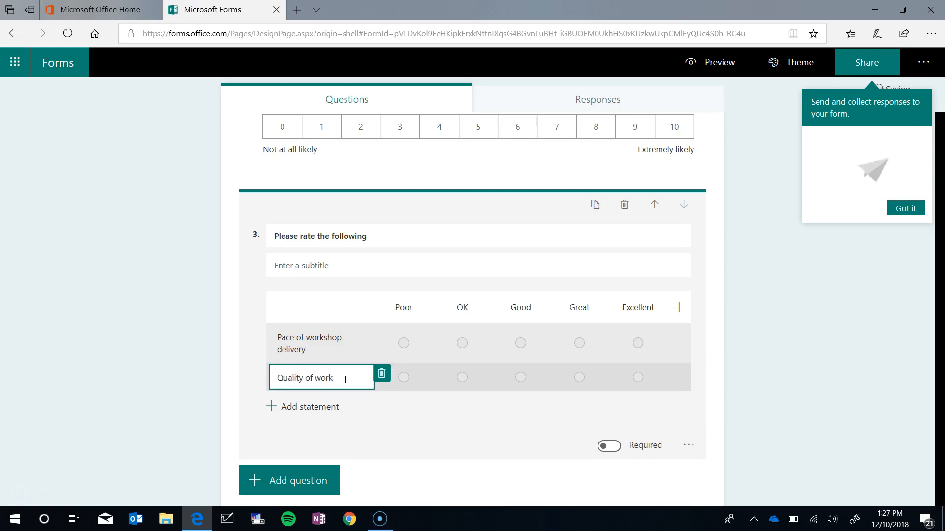
type("shop materials")
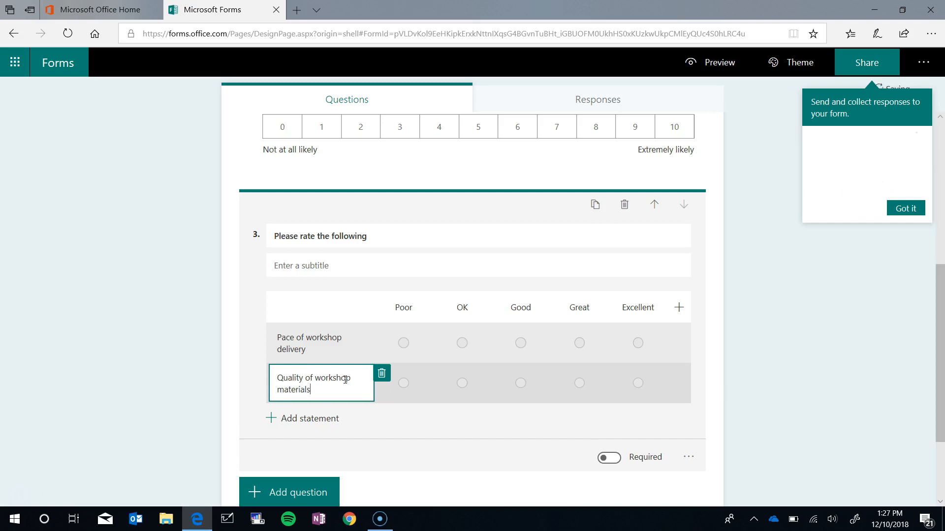
Step: Add two more Likert statements, "Relevance of workshop content" and "Quality of workshop venue"
left_click(301, 420)
type("Relevance of wo")
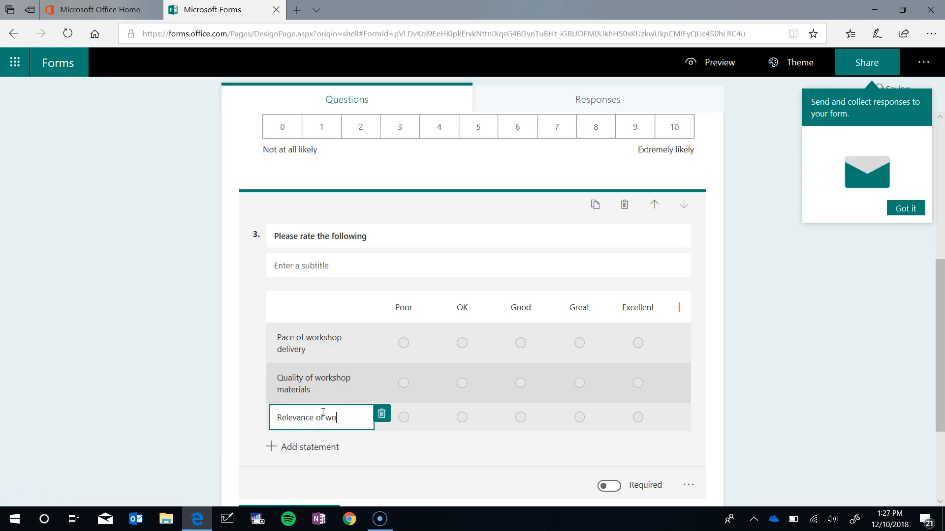
type("rkshop conte")
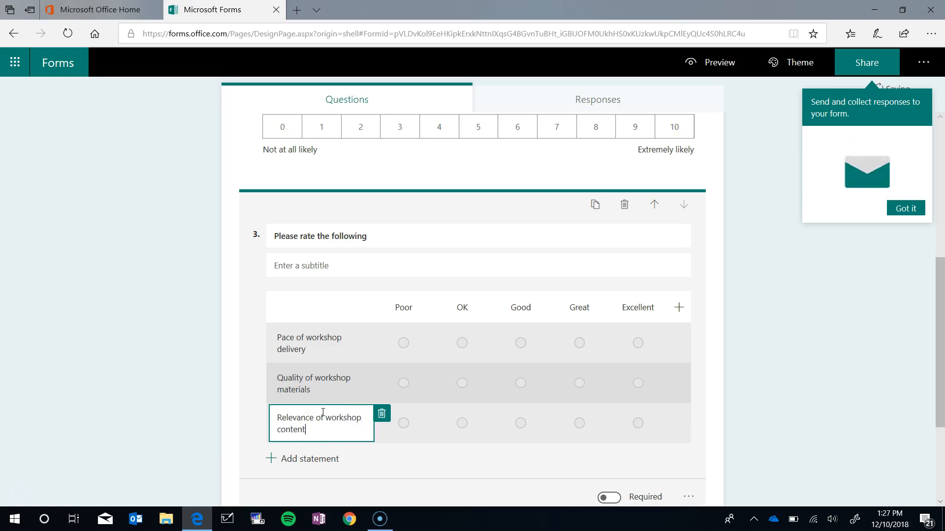
type("nt")
left_click(322, 457)
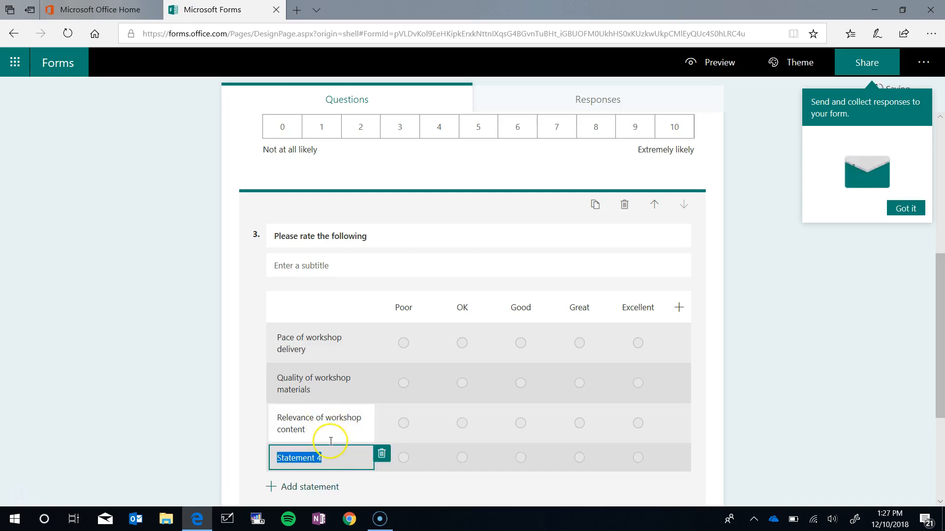
type("Quality of")
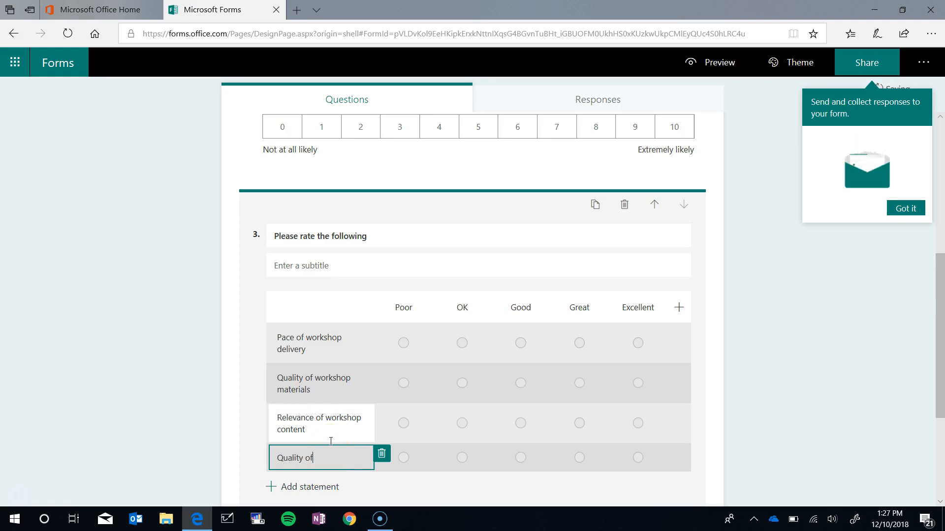
type(" workshop venue")
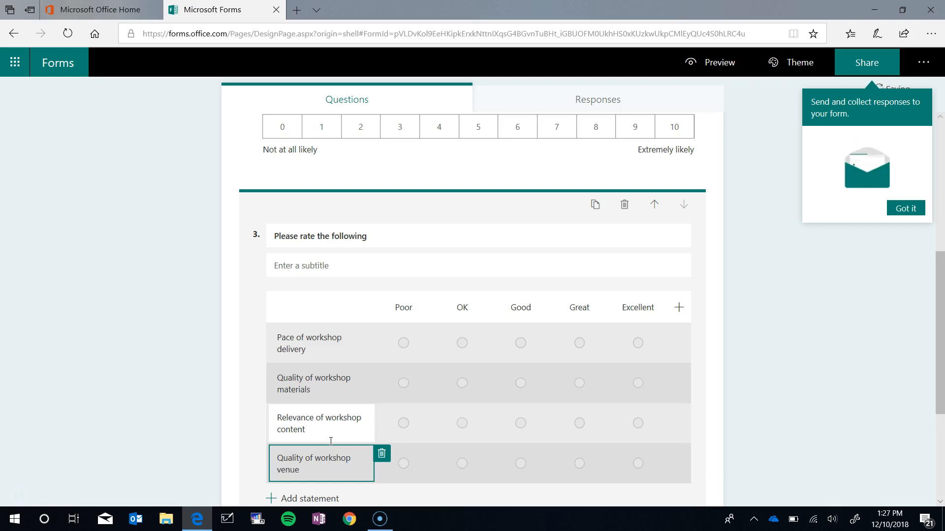
Step: Make the Likert question required and add a colon to the end of its title, "Please rate the following:"
scroll(387, 406, "down", 2)
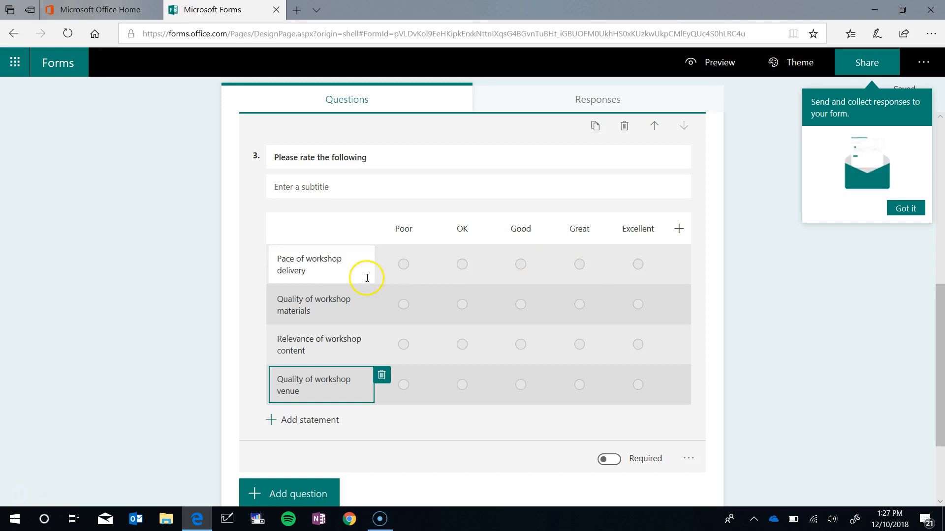
left_click(608, 461)
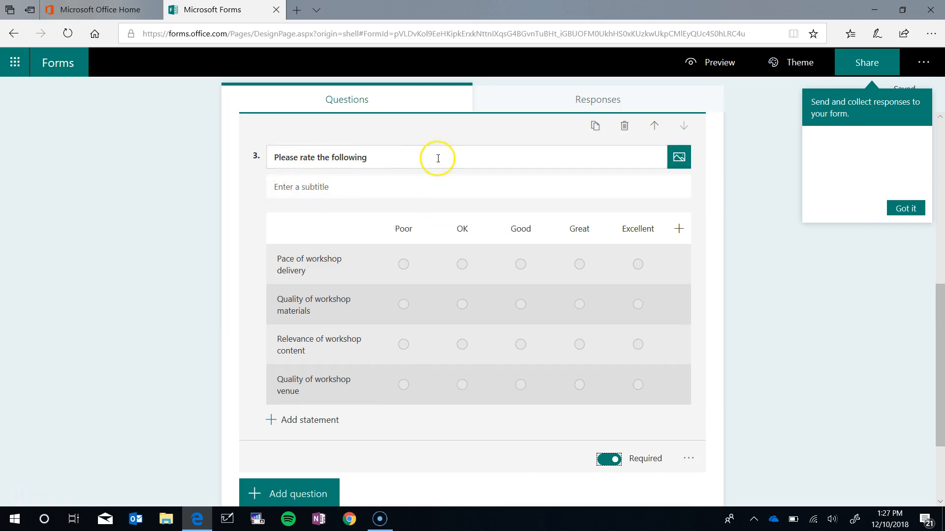
left_click(386, 156)
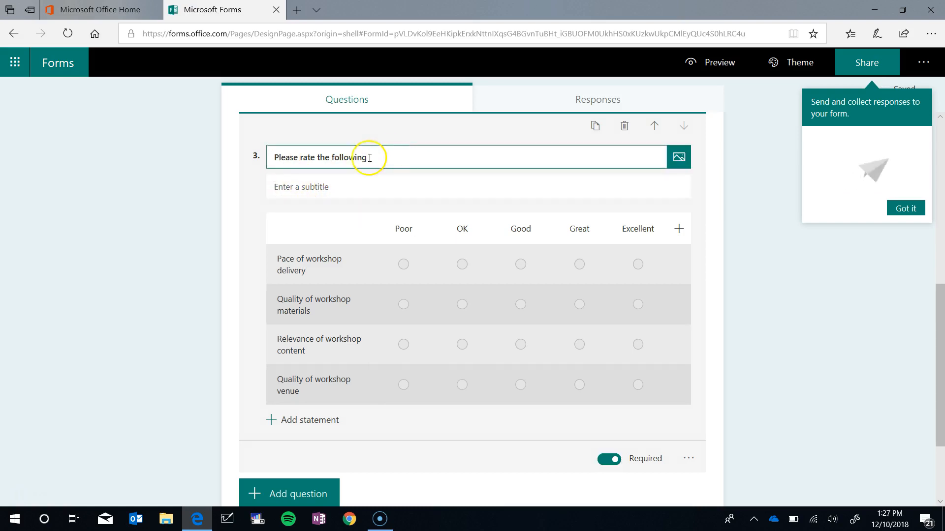
left_click(154, 356)
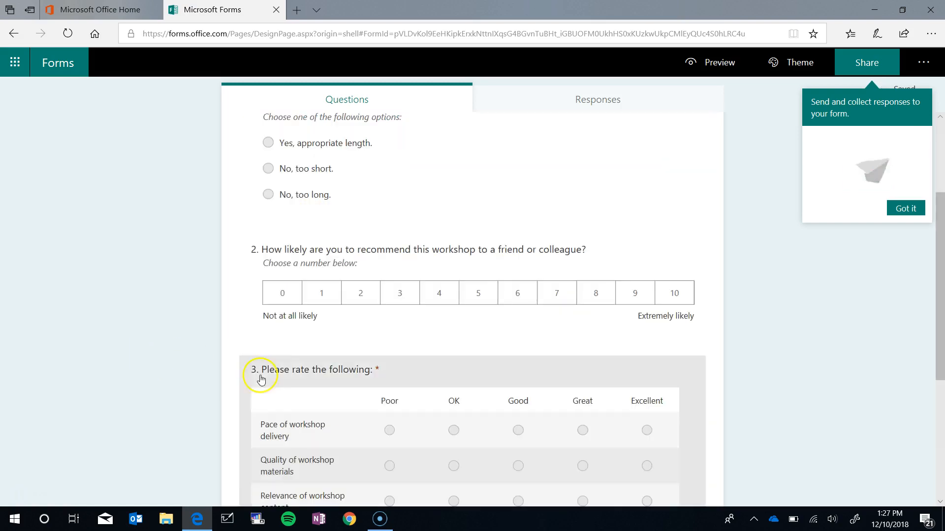
Step: Add a Text question titled "Anything else to add?" below the Likert question
scroll(782, 384, "down", 3)
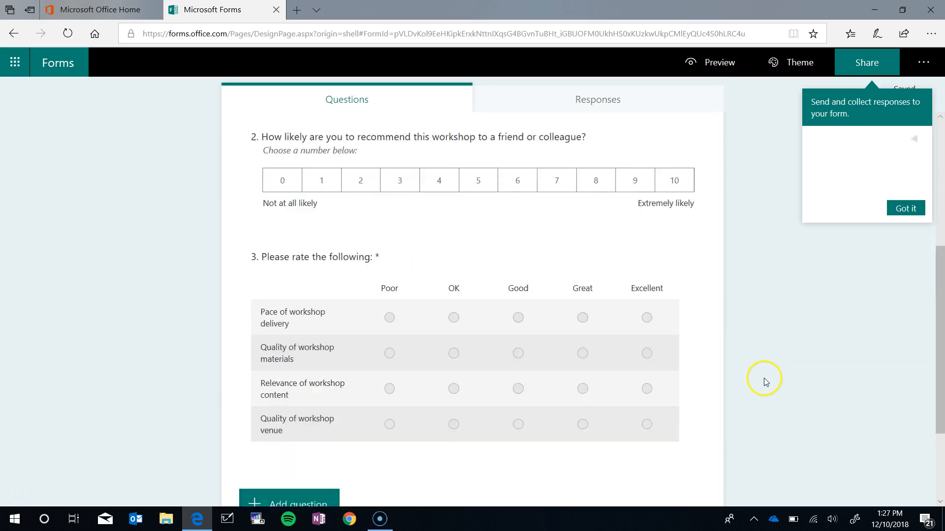
scroll(515, 253, "up", 6)
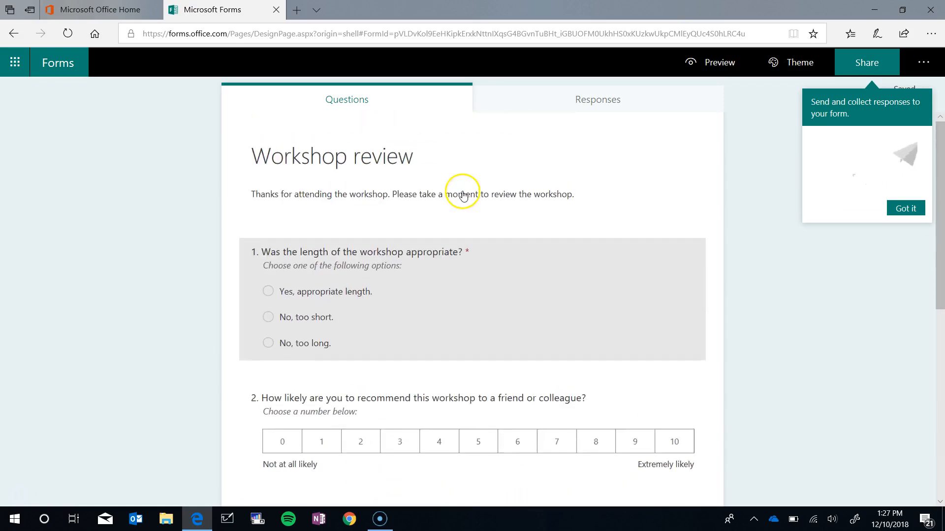
scroll(507, 226, "down", 6)
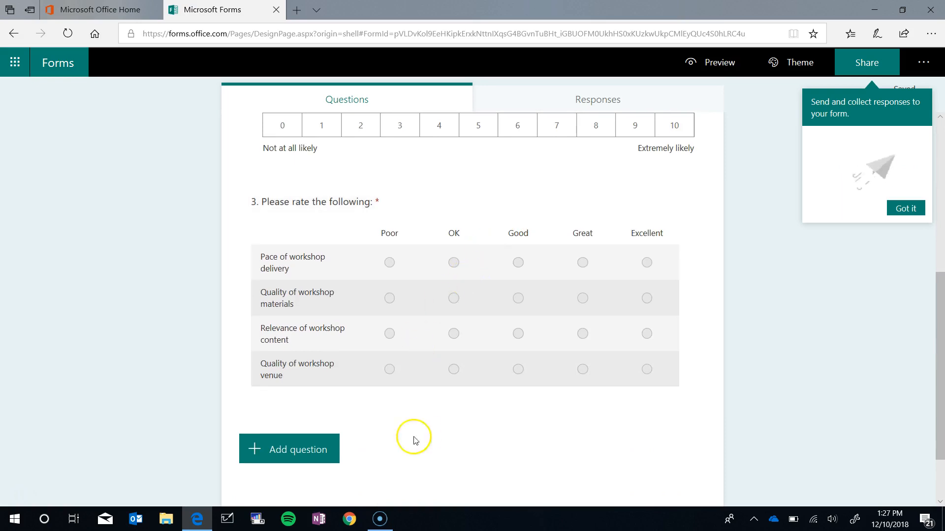
left_click(278, 449)
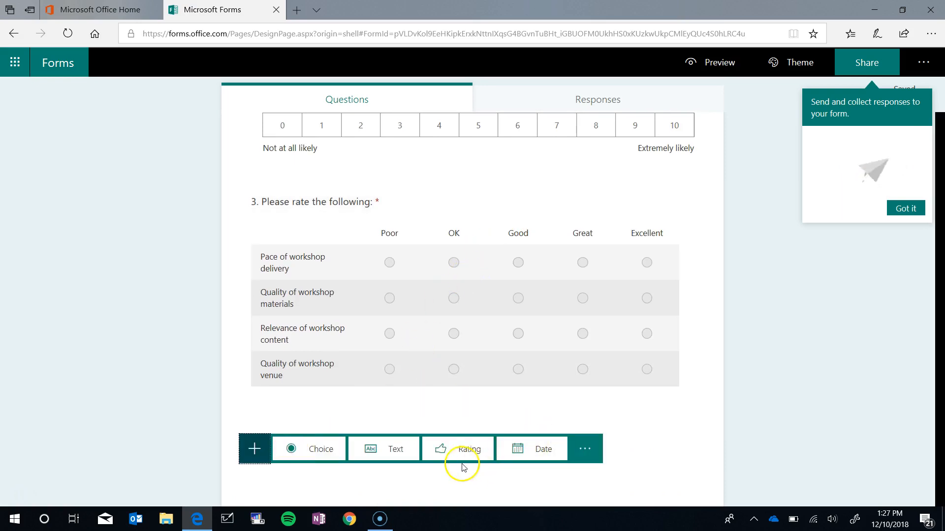
left_click(383, 449)
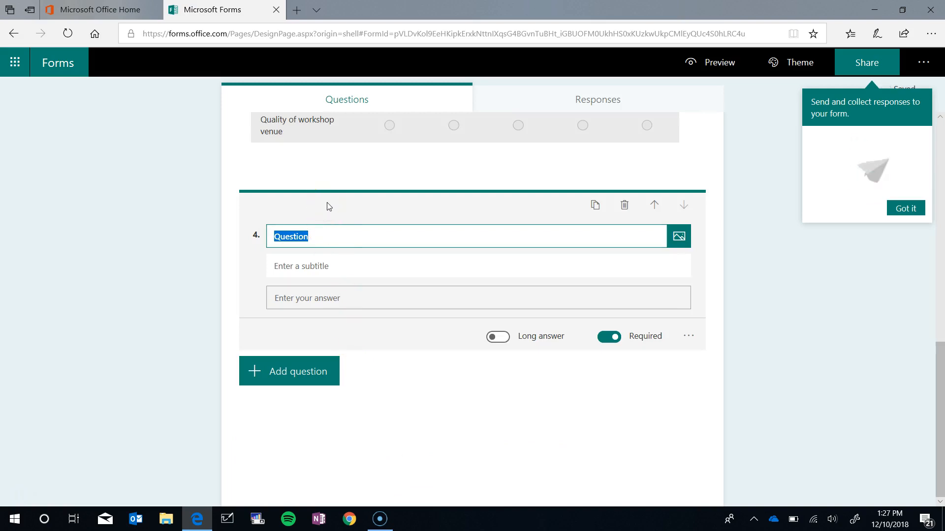
type("A")
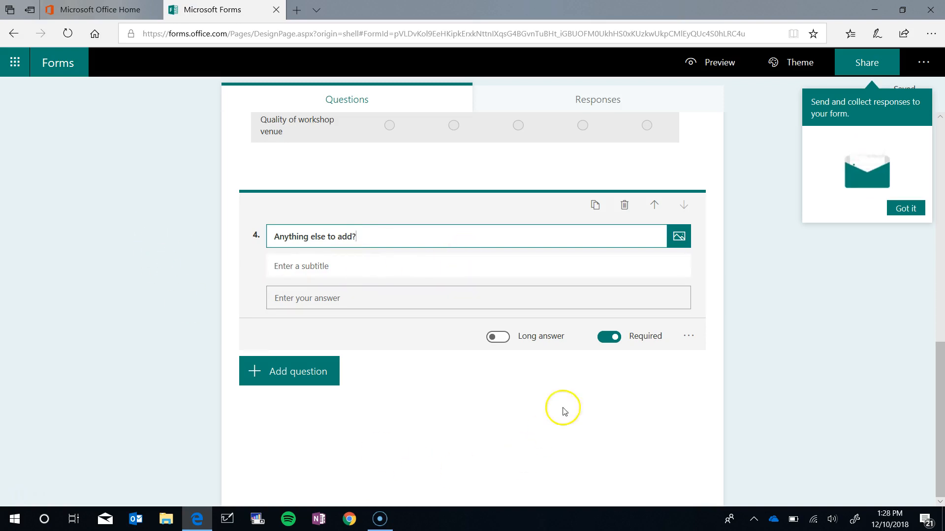
Step: Make the "Anything else to add?" question optional and allow a long answer
left_click(612, 340)
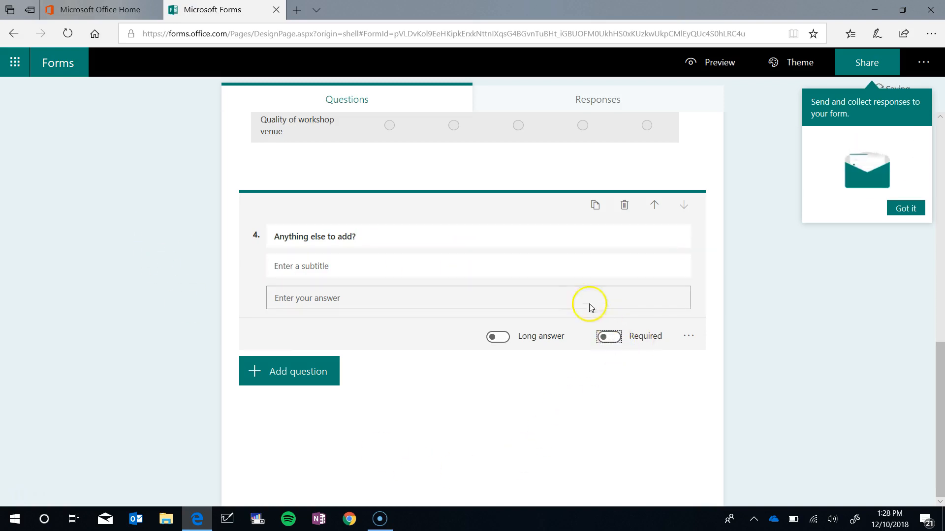
left_click(498, 337)
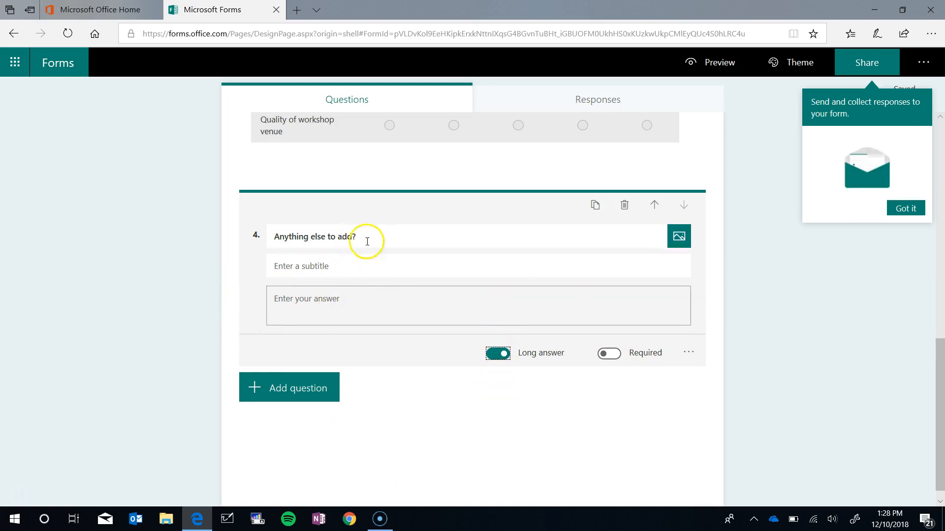
left_click(150, 323)
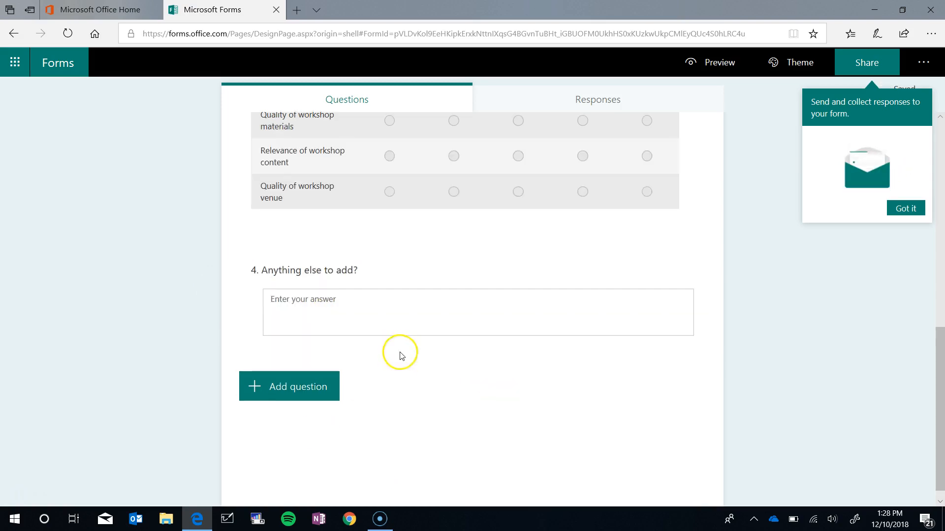
scroll(439, 397, "up", 5)
scroll(440, 401, "up", 4)
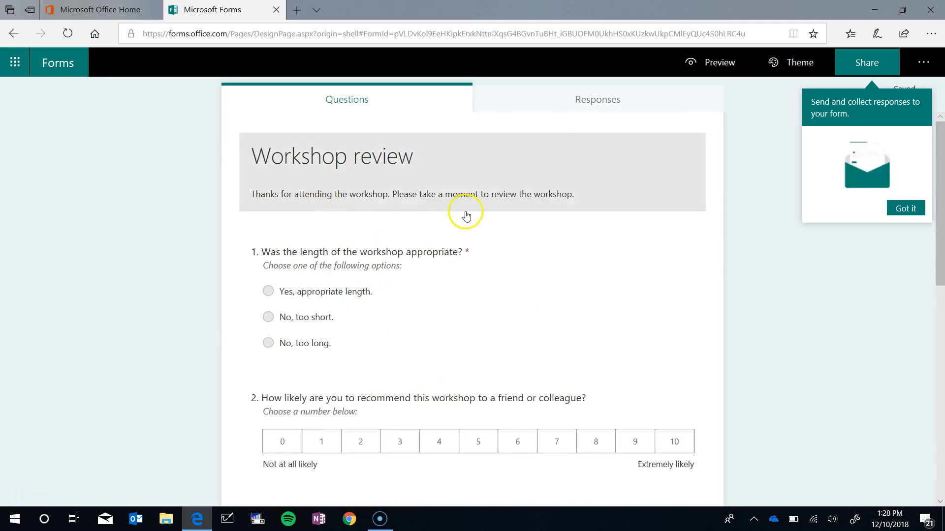
scroll(468, 210, "down", 6)
scroll(472, 319, "up", 5)
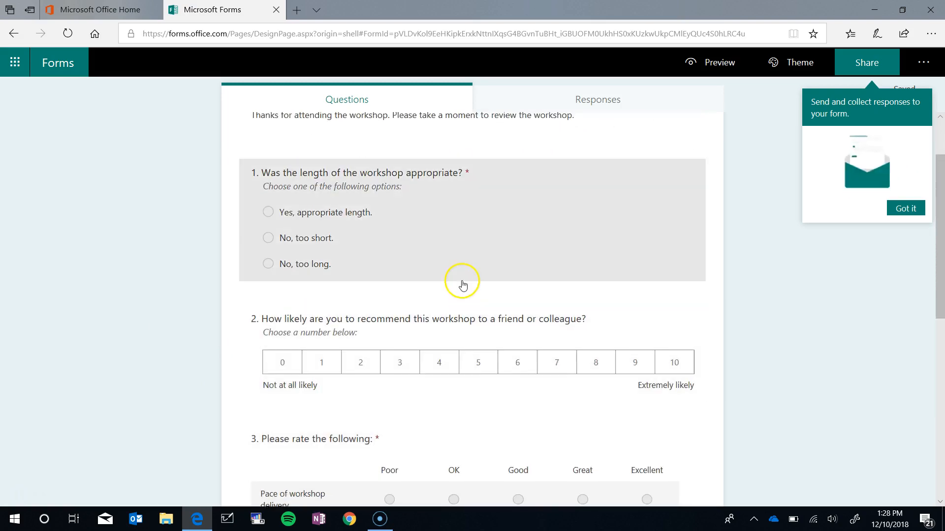
scroll(459, 283, "down", 5)
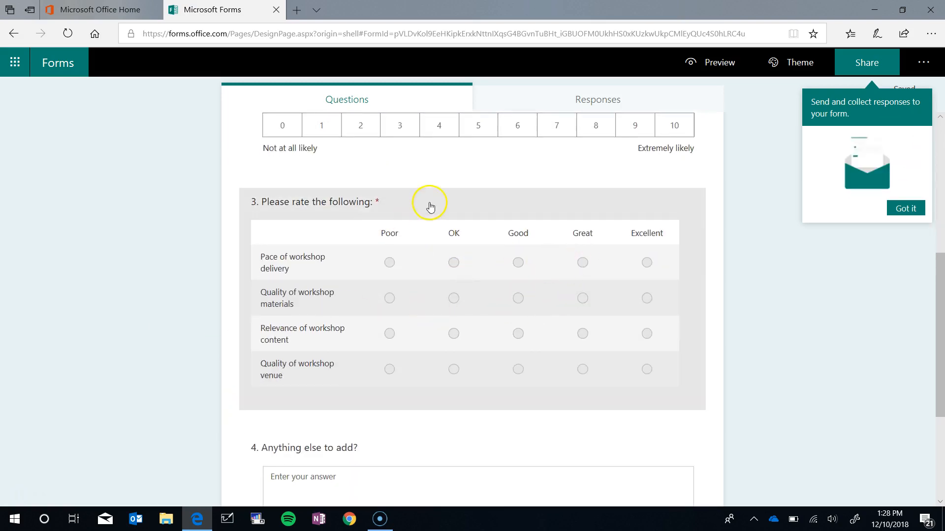
Step: Dismiss the tip about sending and collecting responses, and open the preview of the Workshop review form
scroll(458, 268, "up", 5)
scroll(461, 255, "up", 2)
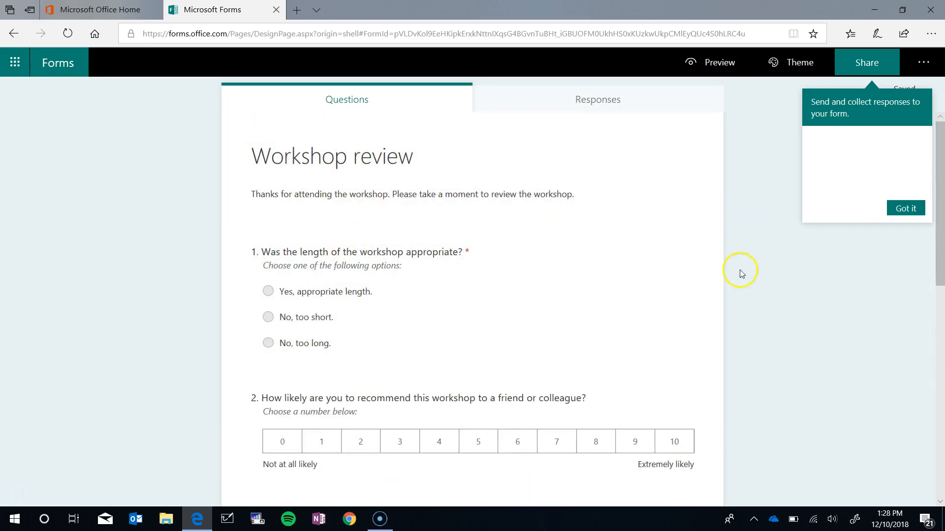
left_click(904, 209)
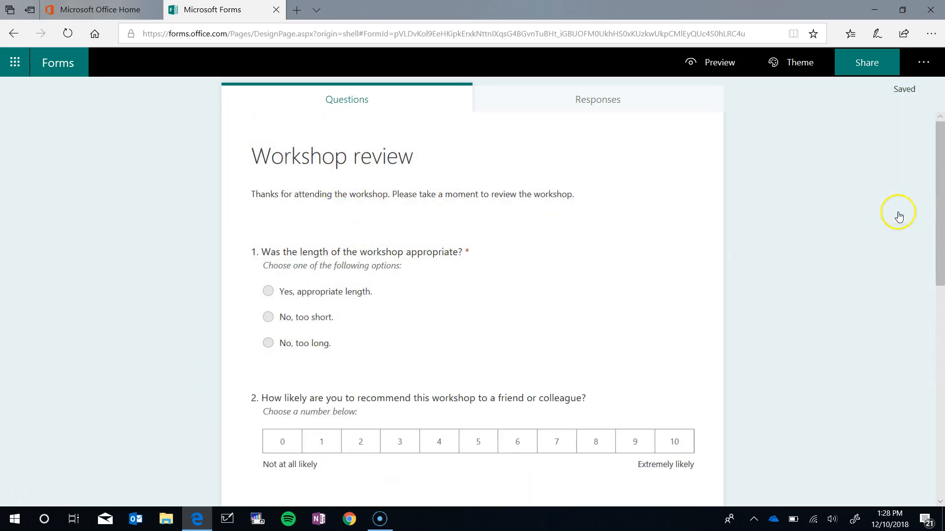
left_click(701, 61)
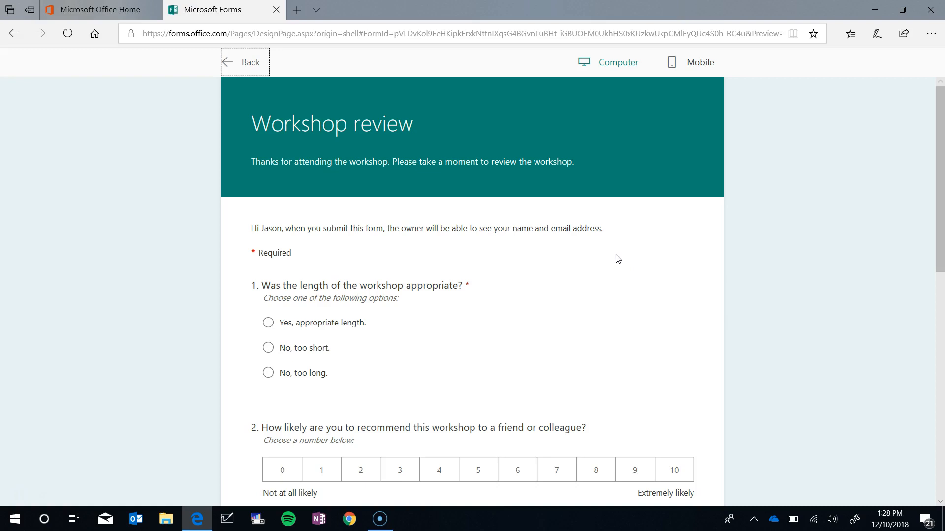
Step: Answer question 1 with "Yes, appropriate length." and give question 2 a recommendation score of 6
scroll(619, 259, "down", 3)
scroll(569, 270, "up", 2)
left_click(276, 236)
left_click(515, 382)
scroll(624, 335, "down", 3)
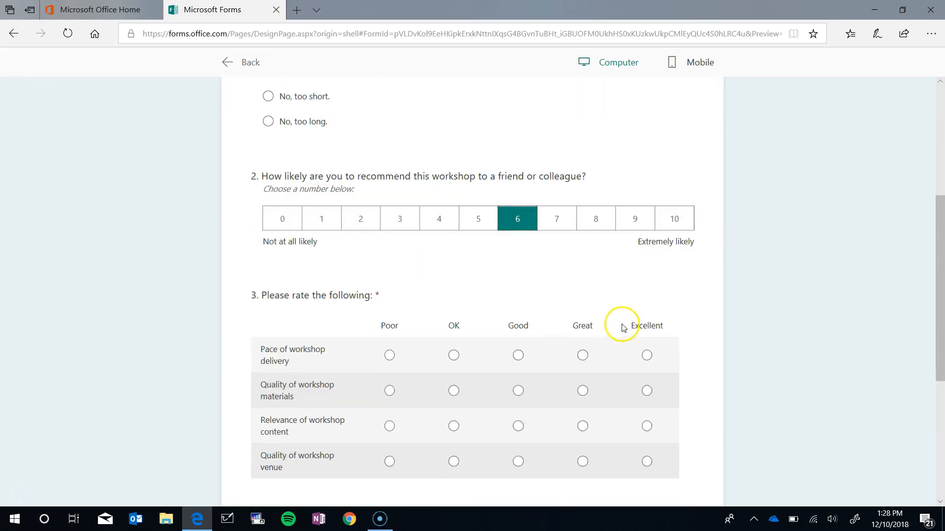
Step: Rate "Pace of workshop delivery" and "Quality of workshop materials" as OK, and try to submit the partly completed form
left_click(454, 348)
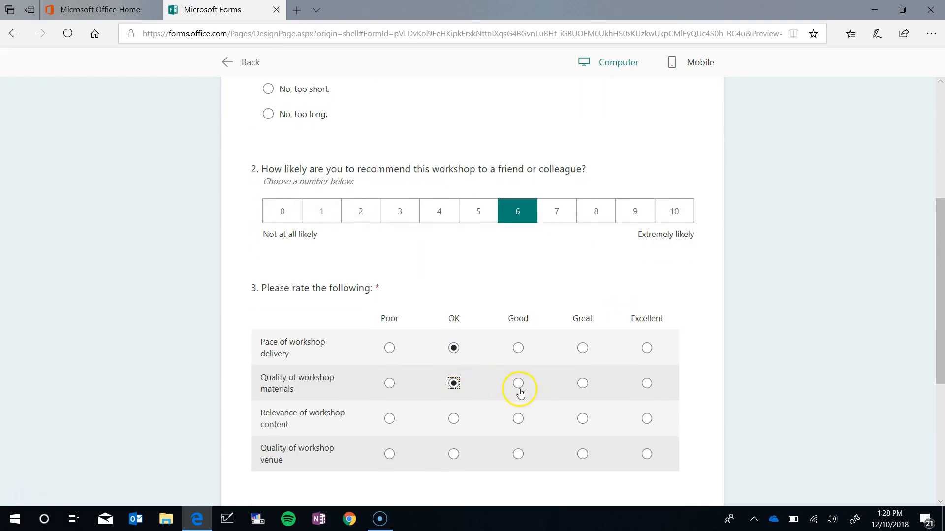
scroll(450, 358, "down", 3)
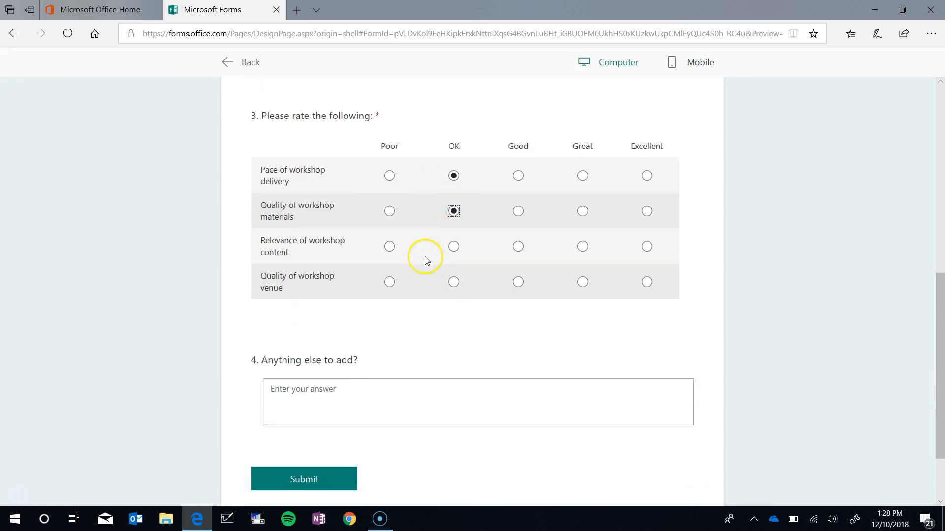
left_click(339, 477)
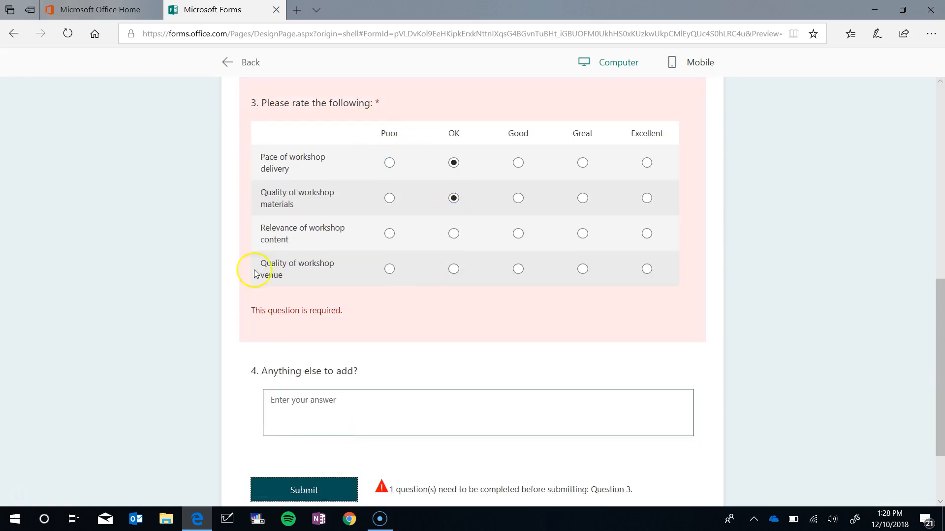
Step: Rate "Relevance of workshop content" as OK and "Quality of workshop venue" as Good, and submit the test response without a comment
left_click(454, 233)
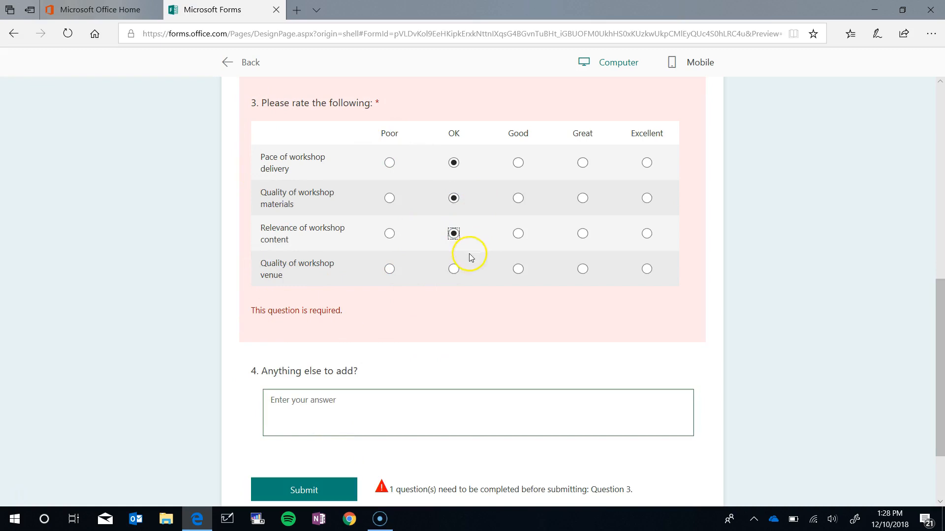
left_click(519, 270)
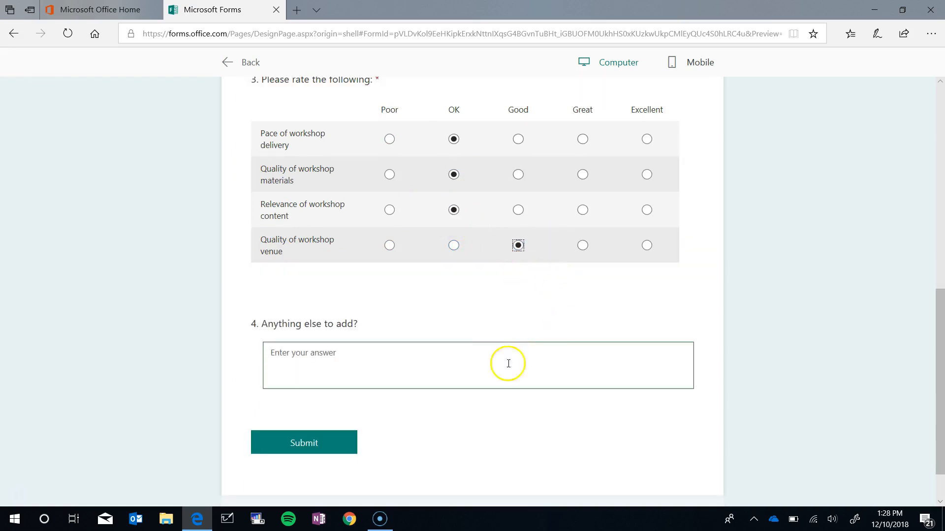
left_click(337, 358)
left_click(309, 446)
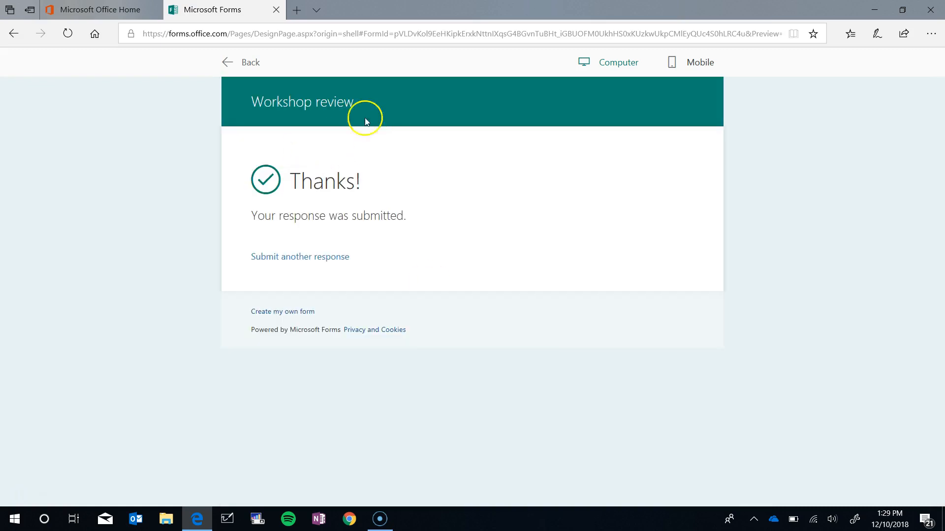
Step: Leave the preview and apply the plain bright blue theme to the form
left_click(236, 62)
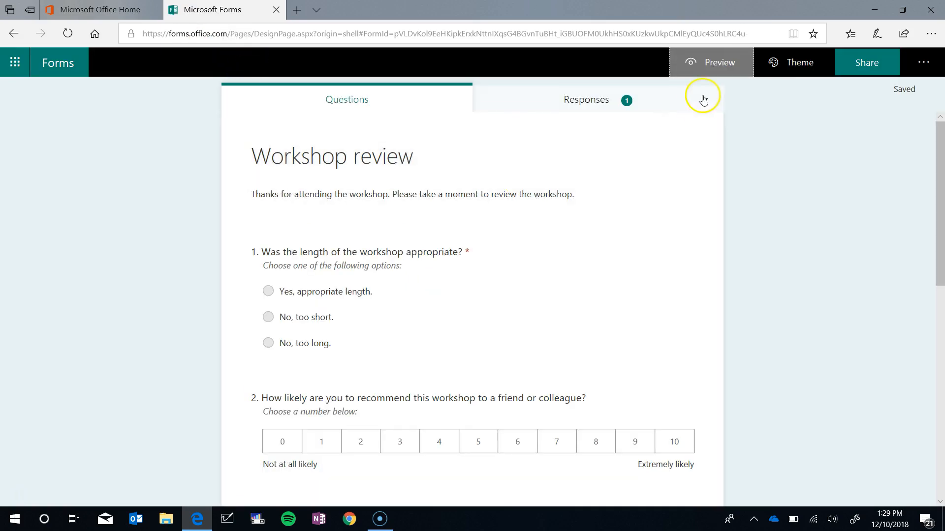
left_click(800, 62)
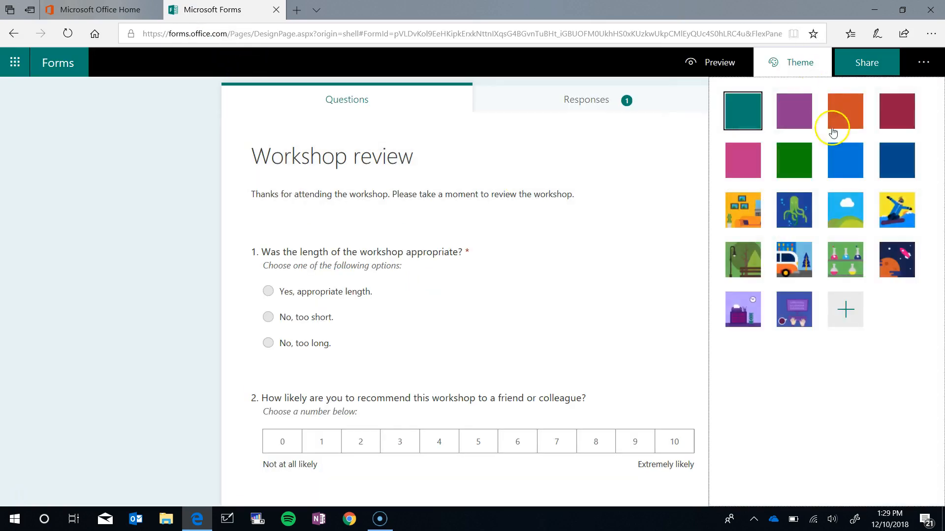
left_click(845, 160)
left_click(133, 374)
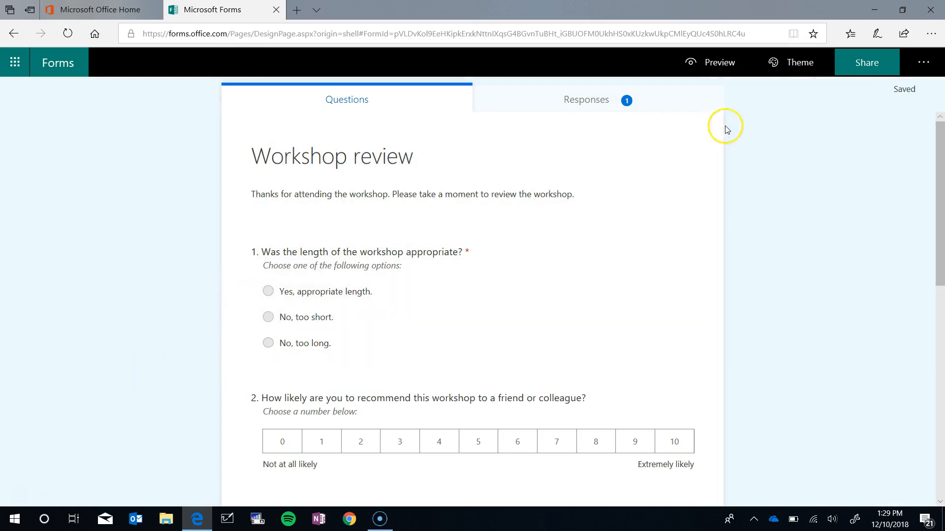
Step: Review the form's response summary, including the charts for the Choice, Net Promoter Score and Likert questions
left_click(598, 114)
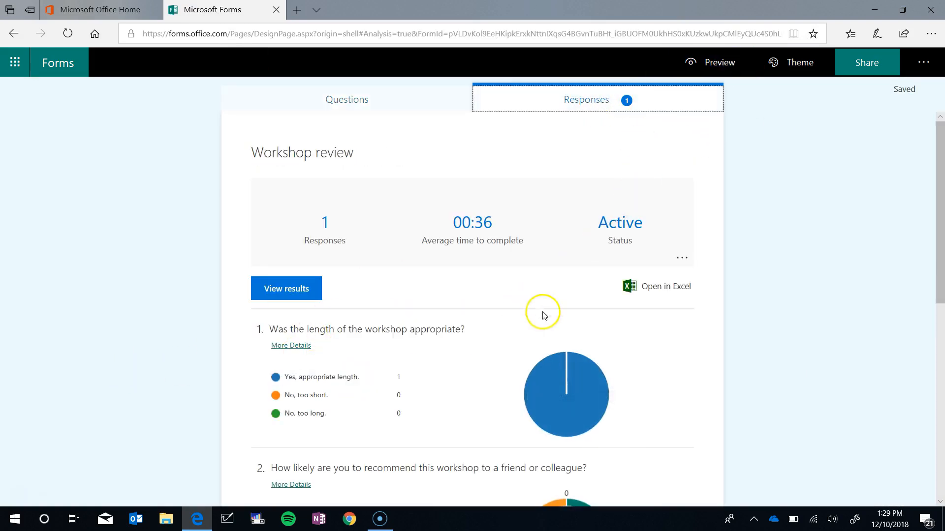
scroll(394, 297, "down", 5)
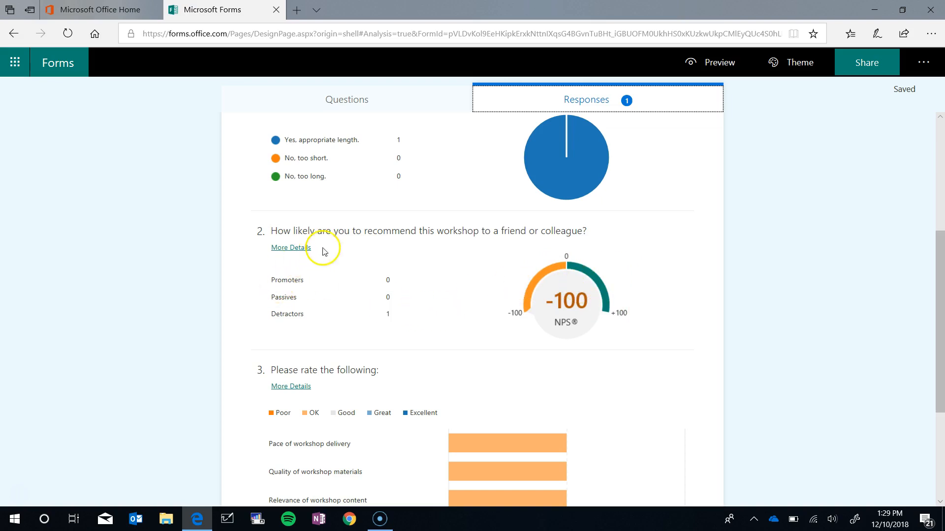
scroll(495, 294, "down", 2)
scroll(494, 294, "up", 8)
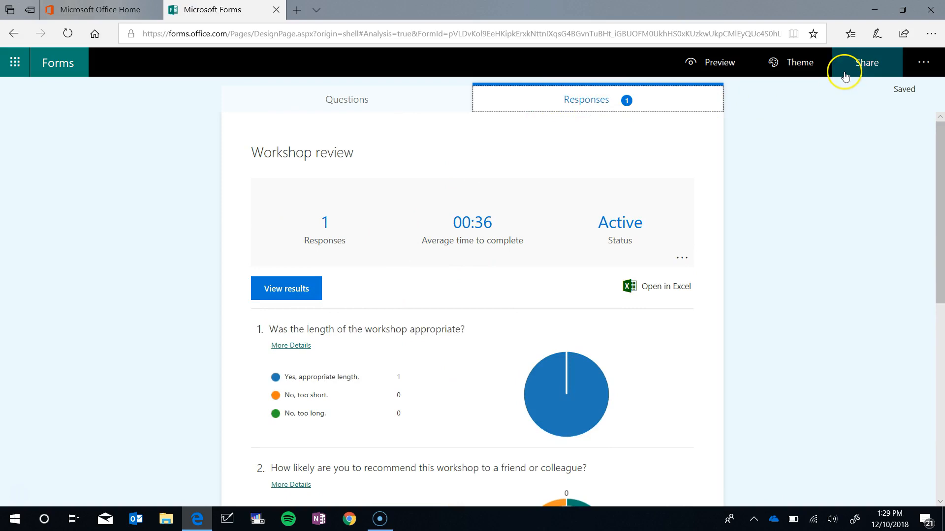
Step: Copy the response link for people in the organization and review the form's other sharing options
left_click(859, 70)
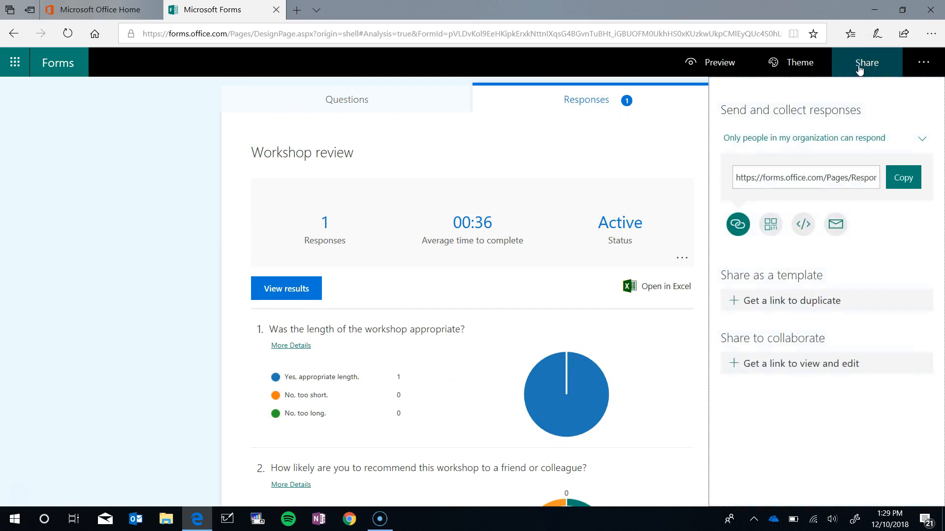
left_click(773, 177)
left_click(918, 180)
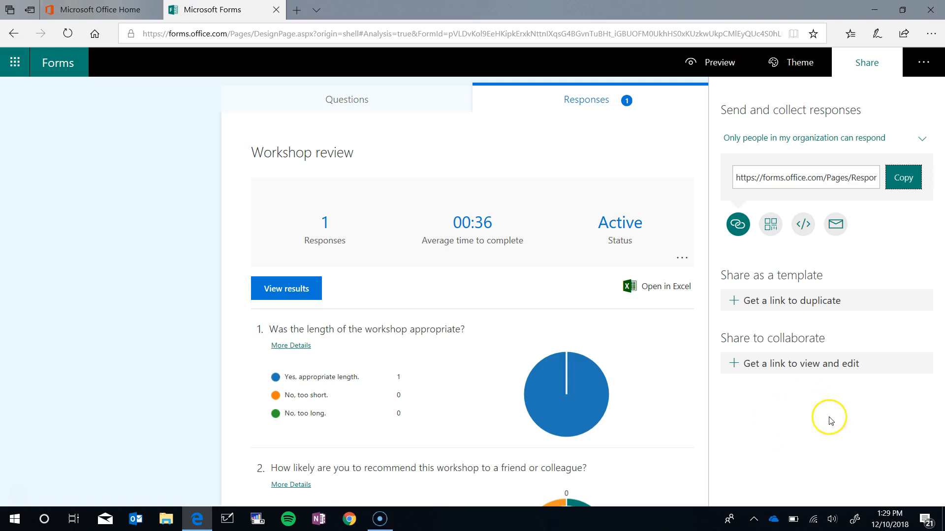
left_click(189, 364)
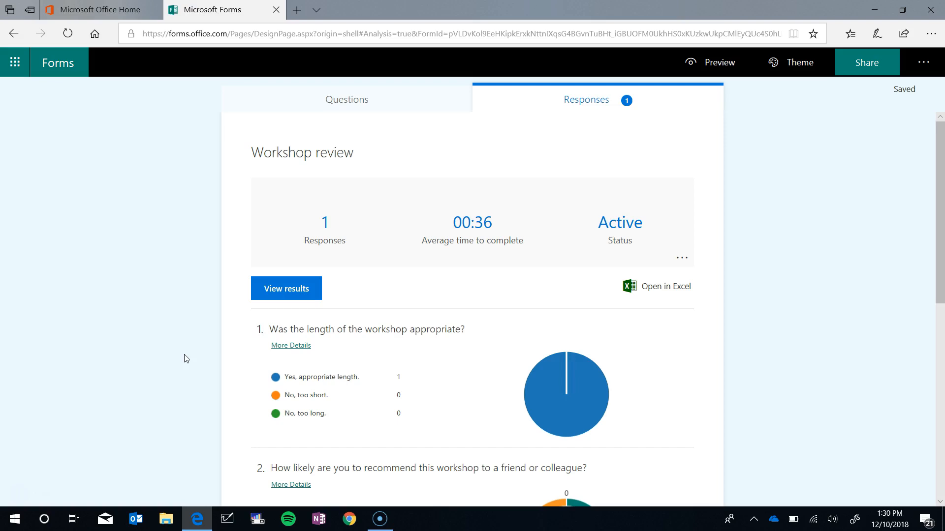
left_click(862, 72)
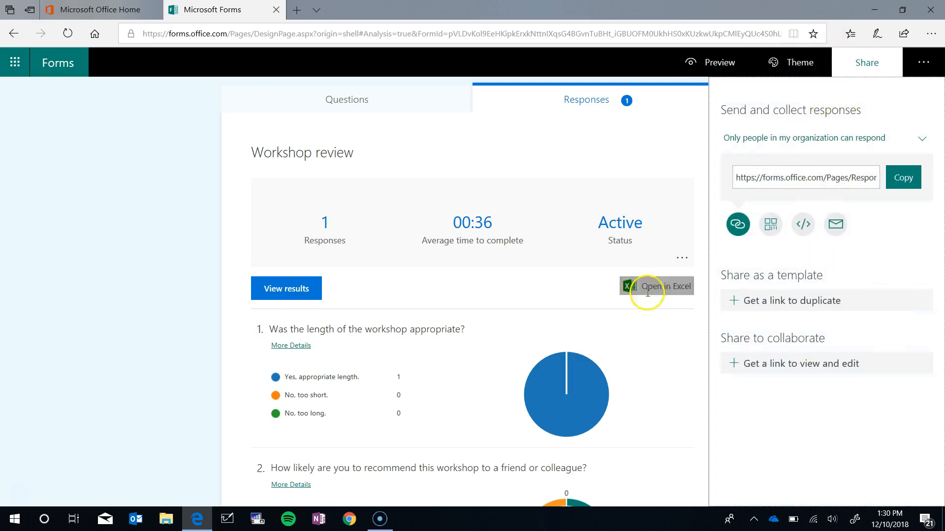
left_click(90, 245)
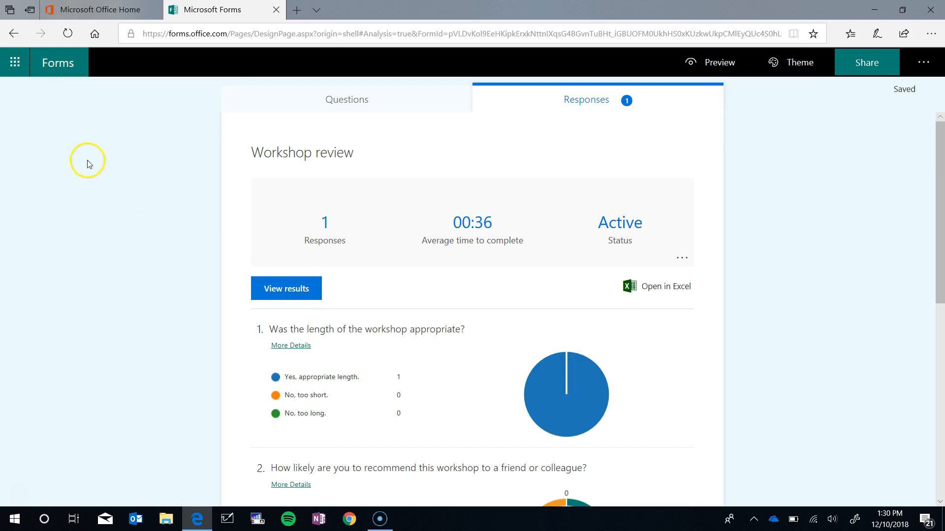
Step: Look up the Forms app on the Microsoft Office Home page and return to the form's responses
left_click(103, 10)
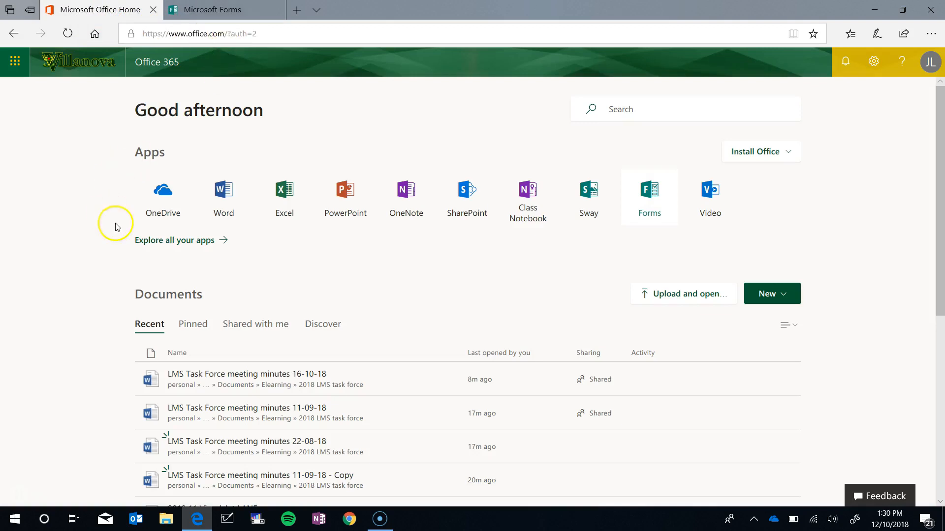
left_click(650, 194)
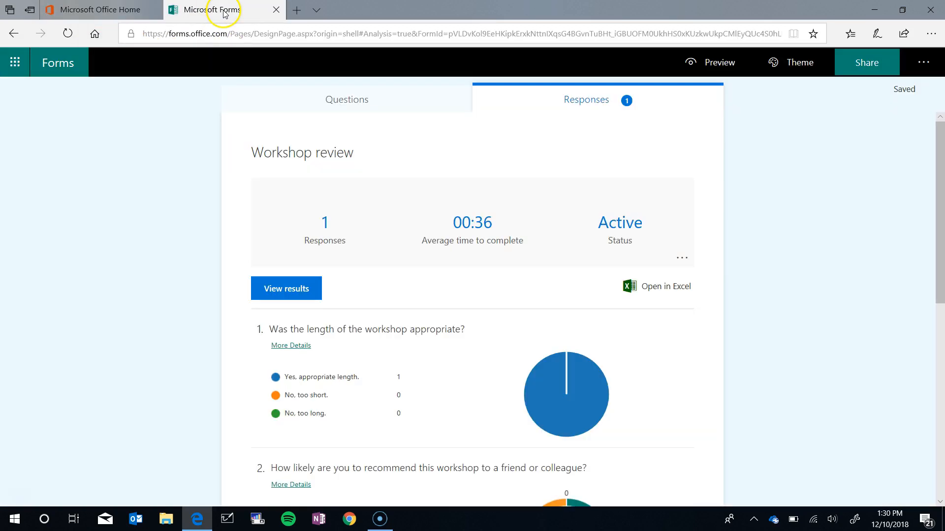